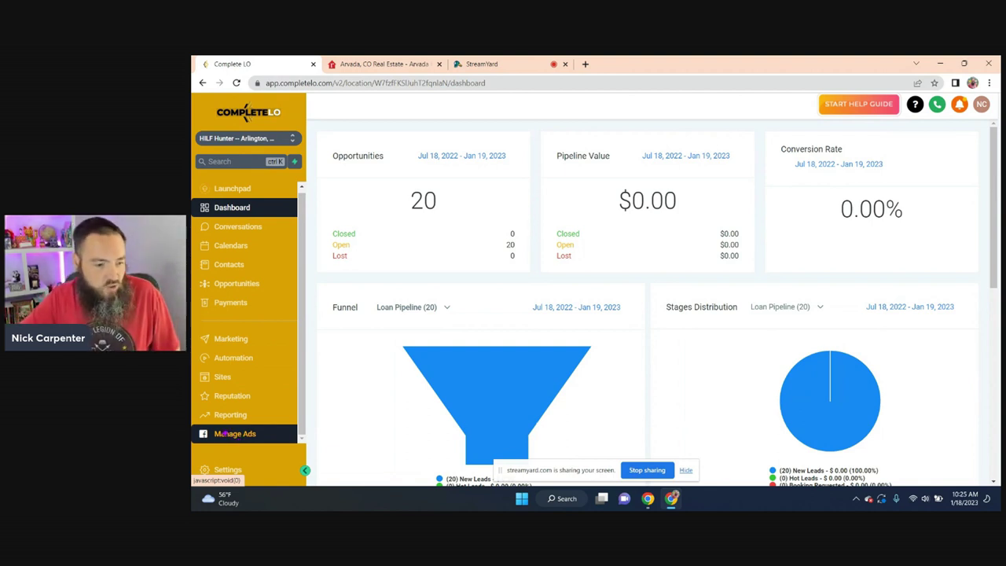
- Start a new Facebook campaign from the Listings / Open House New Listing Ad template
left_click(225, 433)
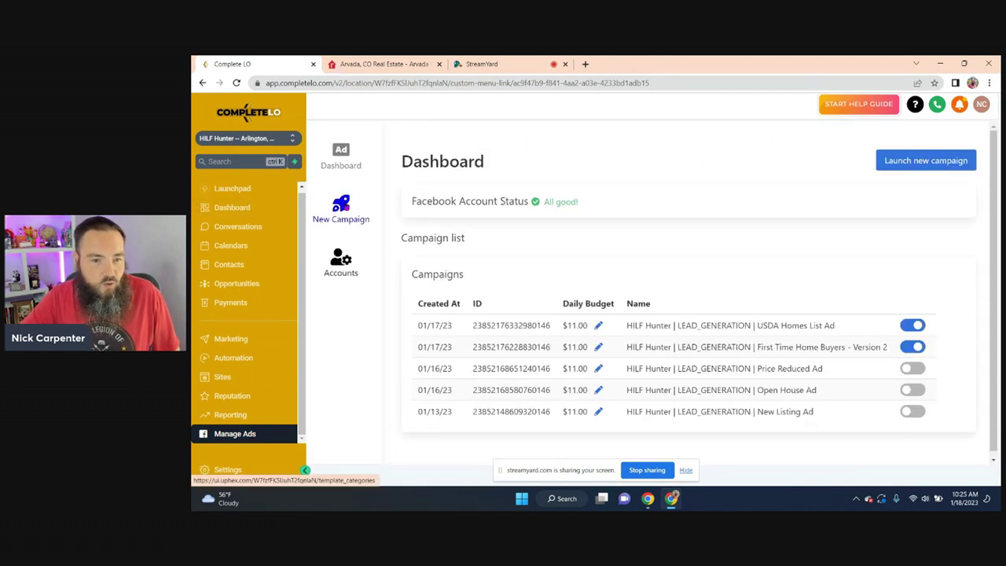
left_click(340, 208)
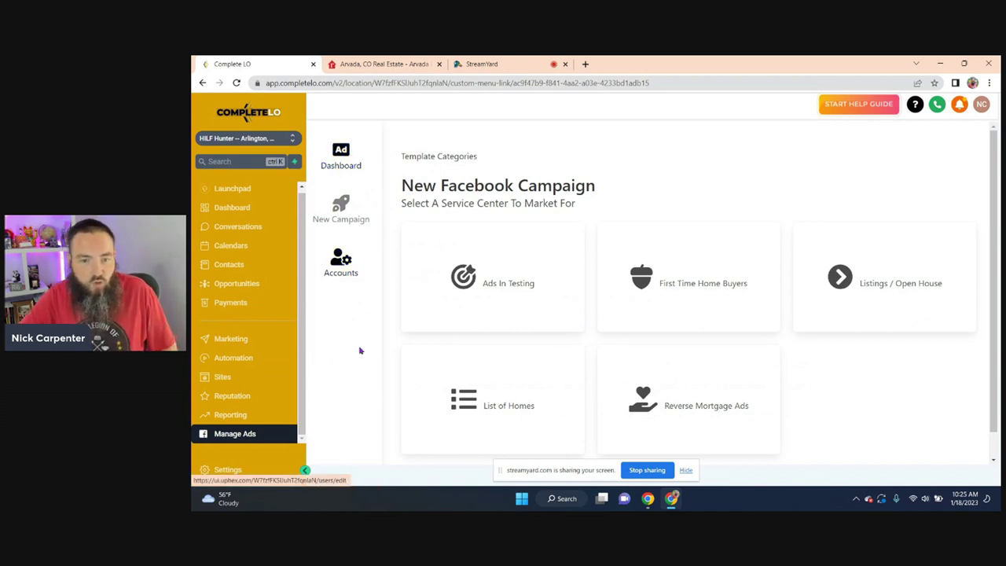
scroll(367, 351, "down", 1)
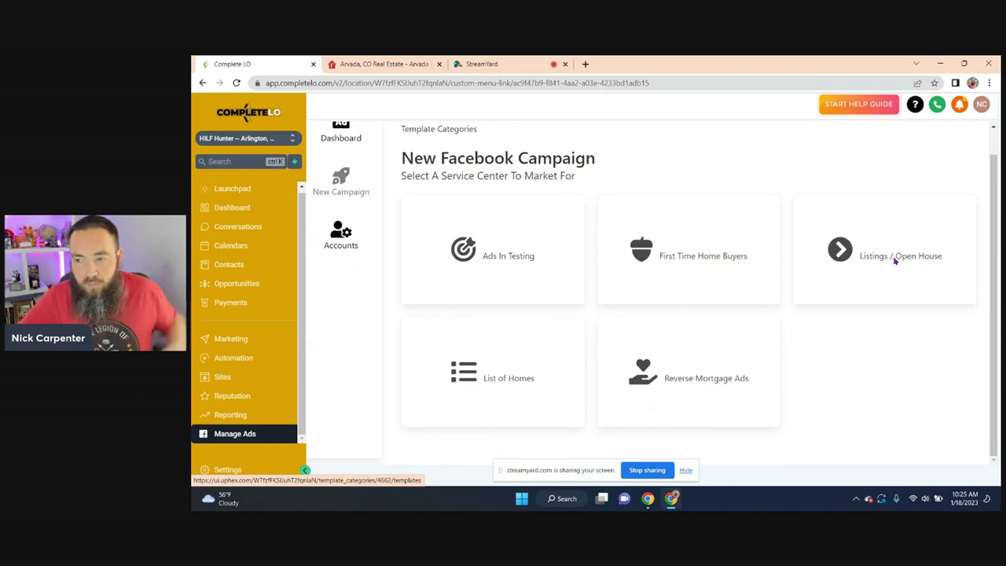
left_click(895, 262)
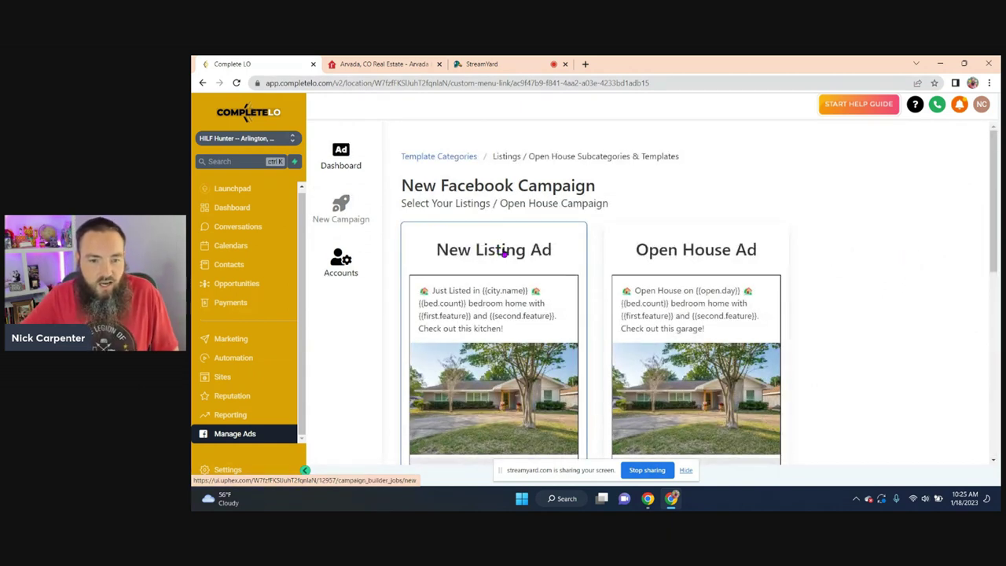
left_click(502, 252)
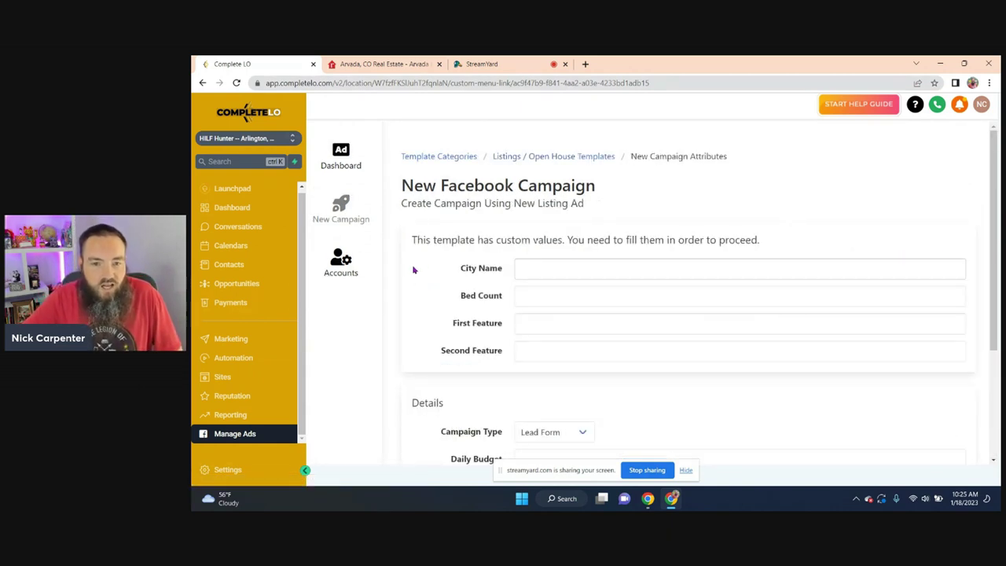
left_click(355, 64)
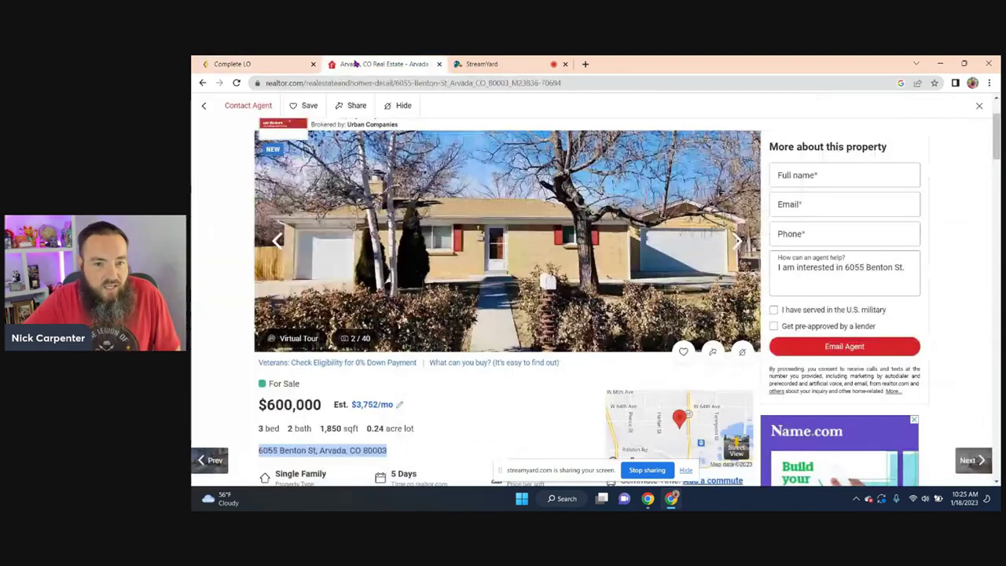
scroll(298, 318, "up", 3)
scroll(265, 325, "down", 1)
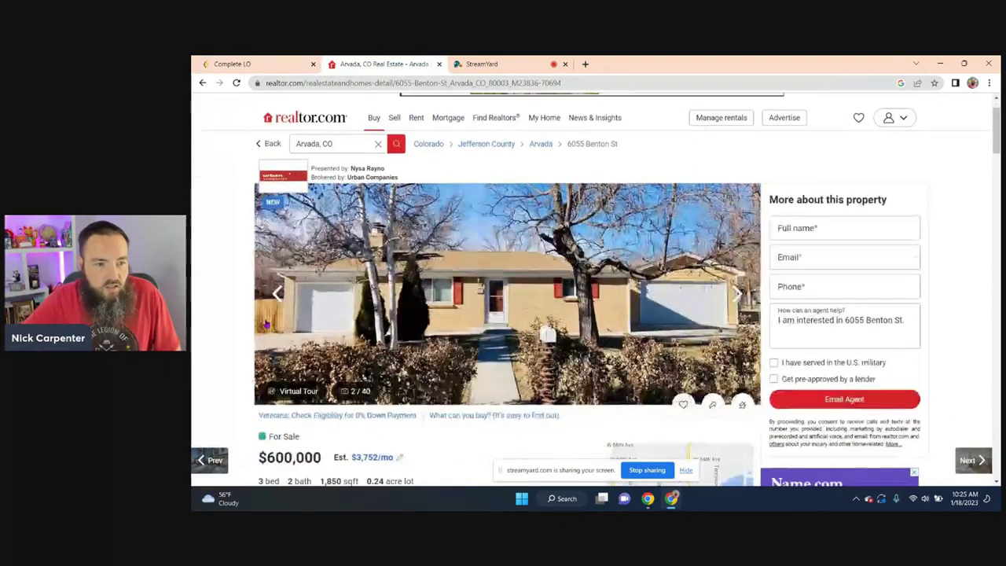
scroll(193, 268, "down", 2)
scroll(196, 267, "up", 2)
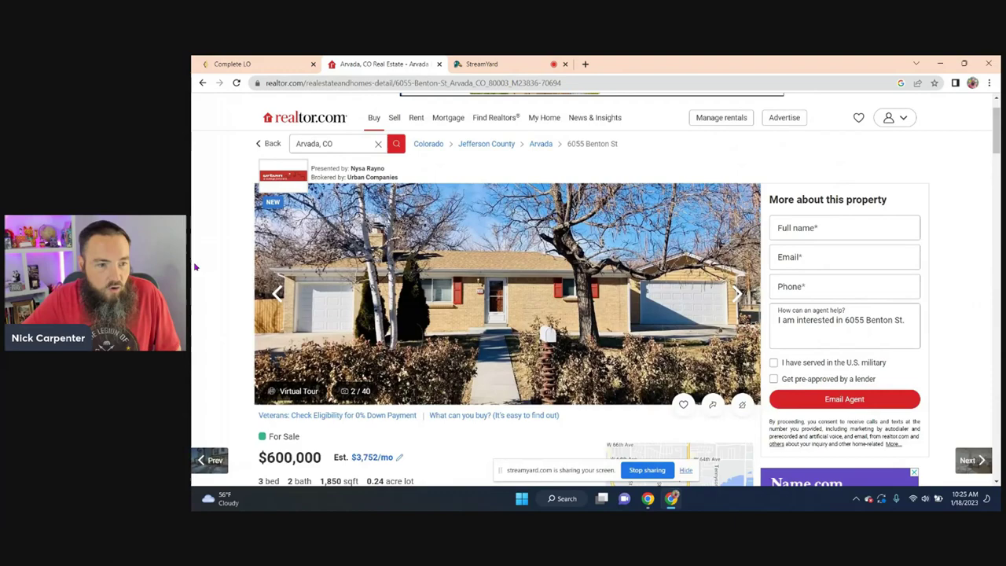
scroll(196, 268, "down", 3)
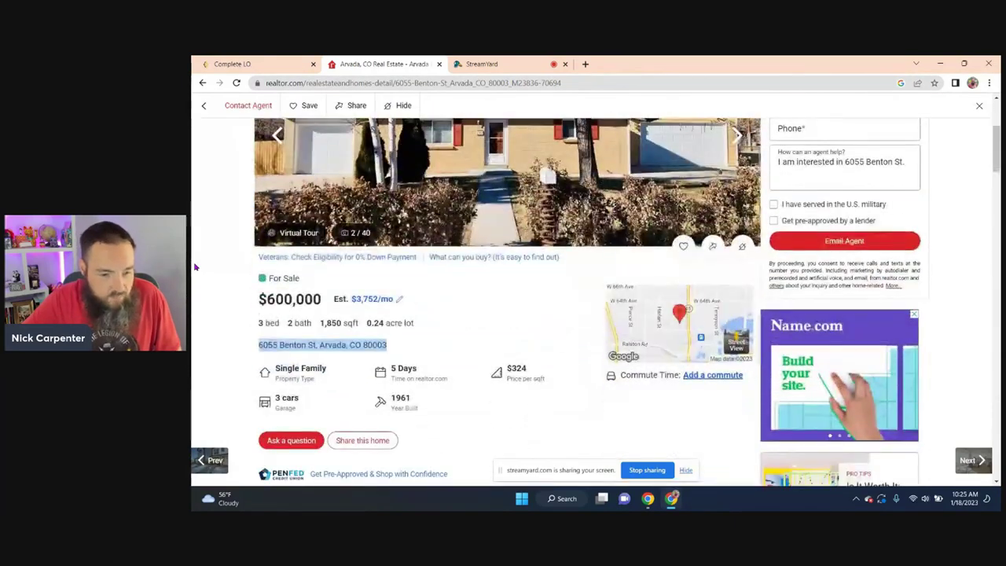
scroll(199, 271, "up", 3)
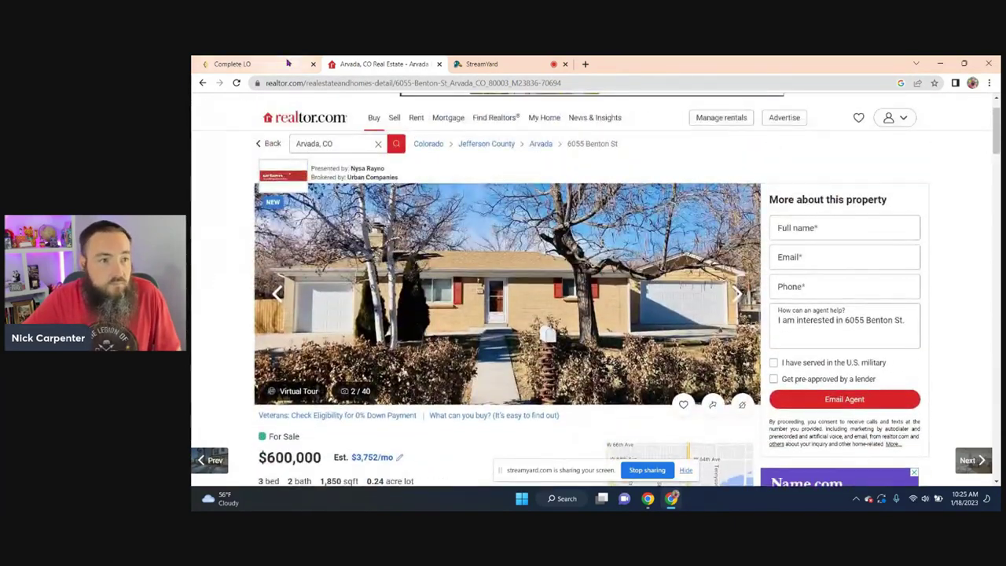
- Fill the ad form with city Arvada, 3 beds, 'big patio out back' and 'tons of updates'
left_click(249, 66)
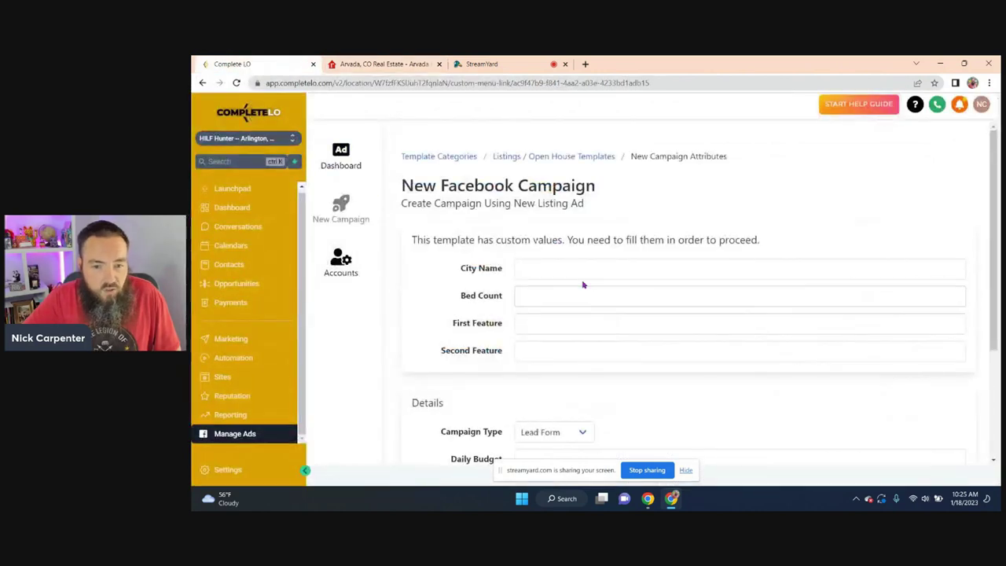
left_click(544, 271)
left_click(582, 292)
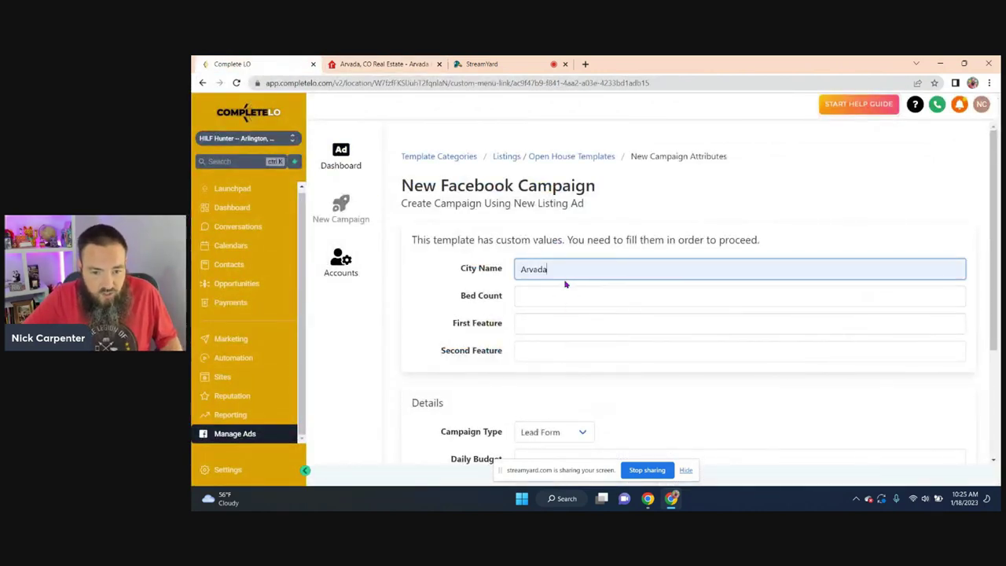
left_click(538, 295)
left_click(524, 342)
left_click(532, 323)
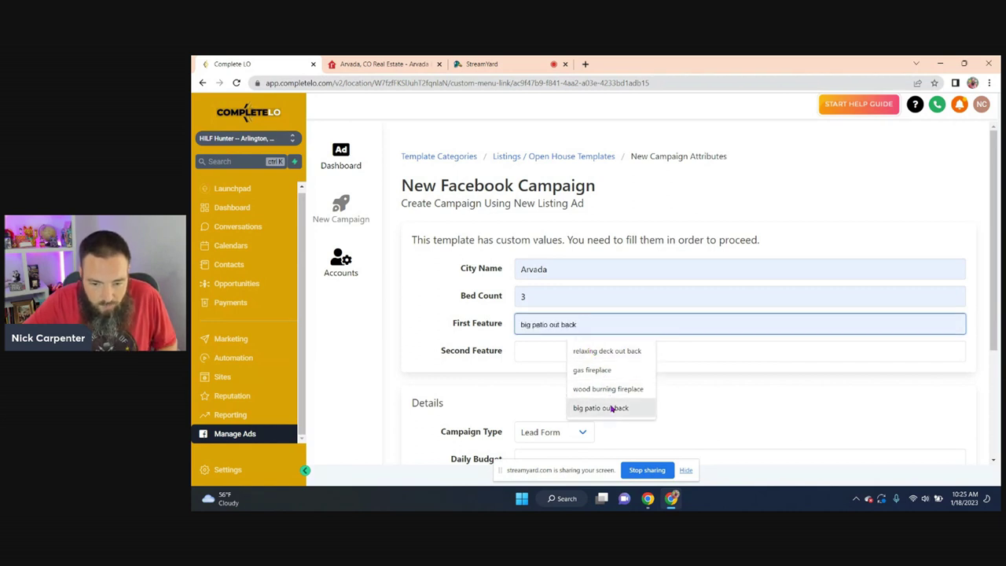
left_click(610, 407)
left_click(539, 350)
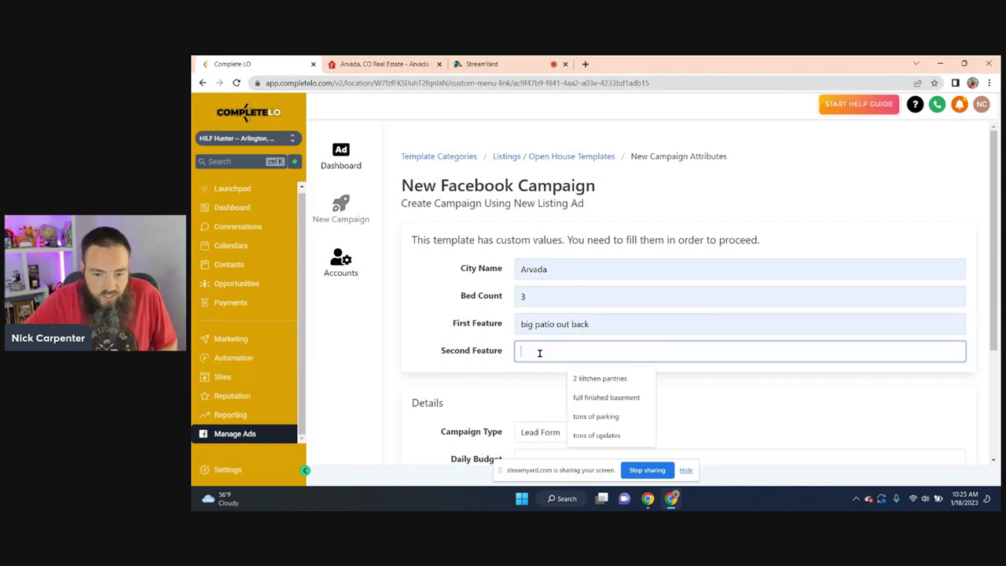
left_click(608, 437)
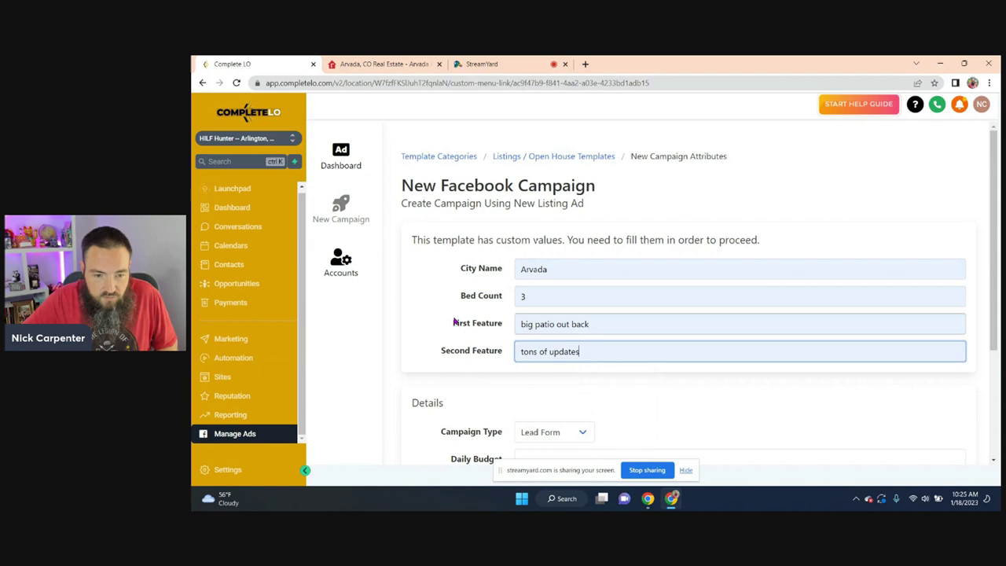
left_click(441, 307)
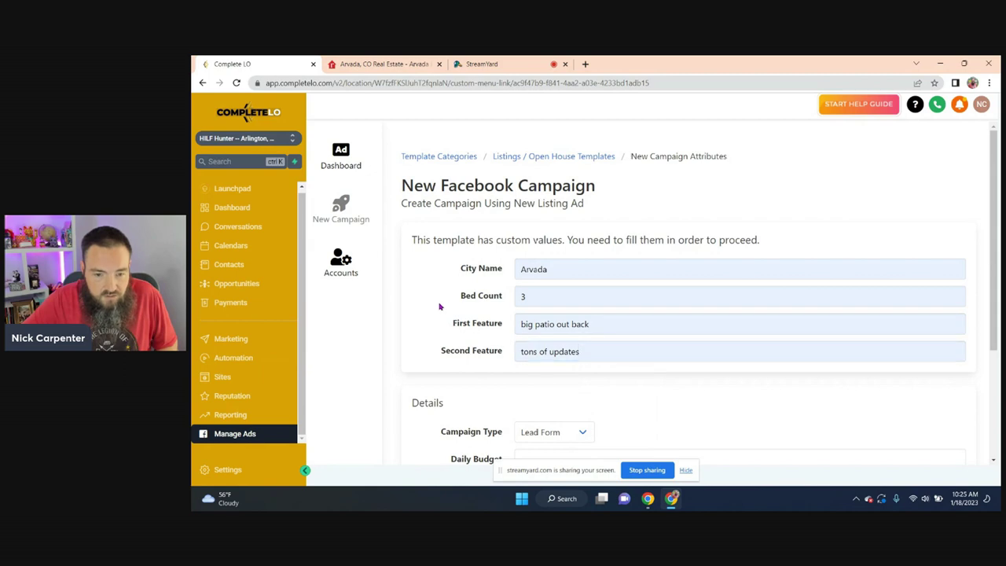
left_click(382, 64)
left_click(498, 267)
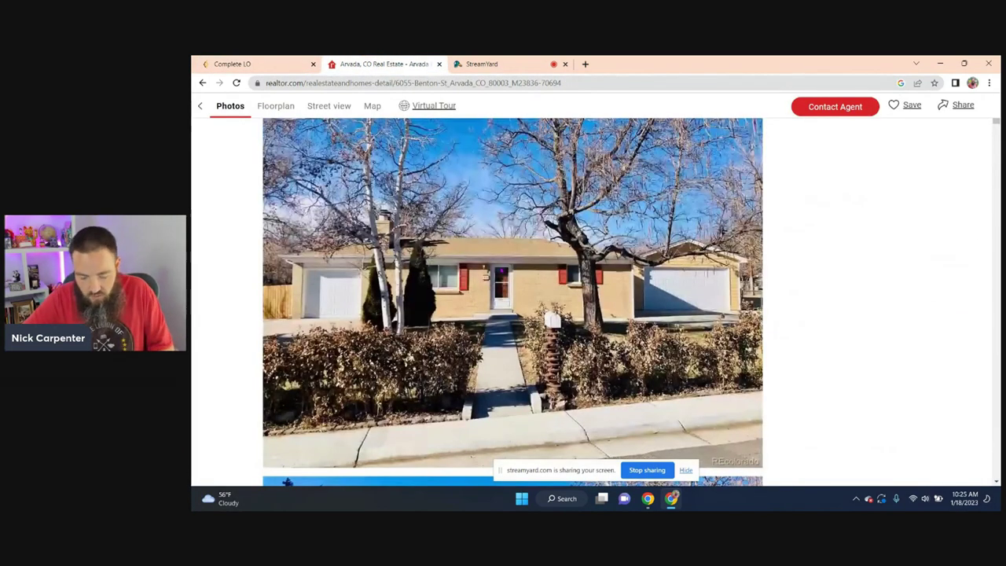
scroll(460, 300, "down", 12)
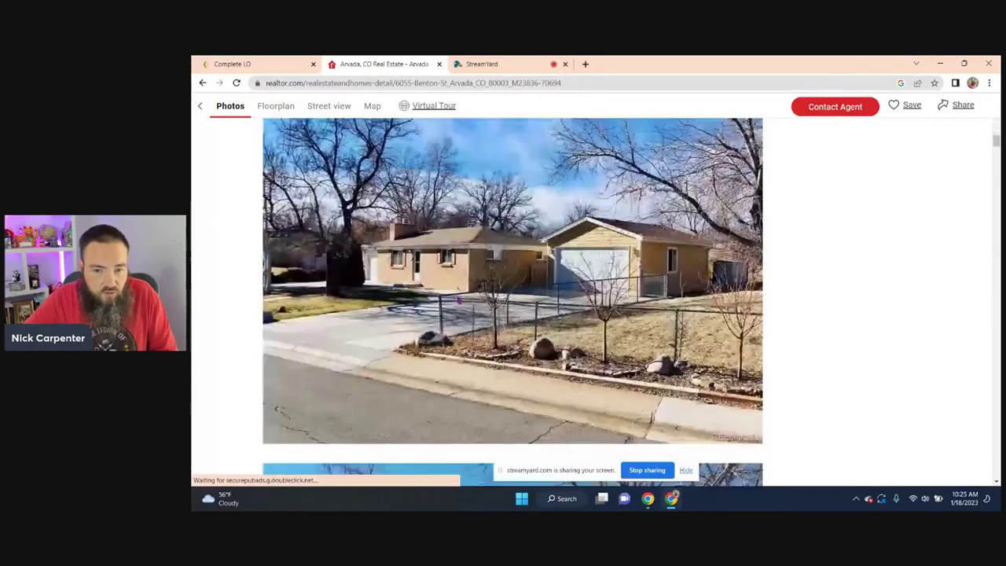
scroll(460, 299, "down", 10)
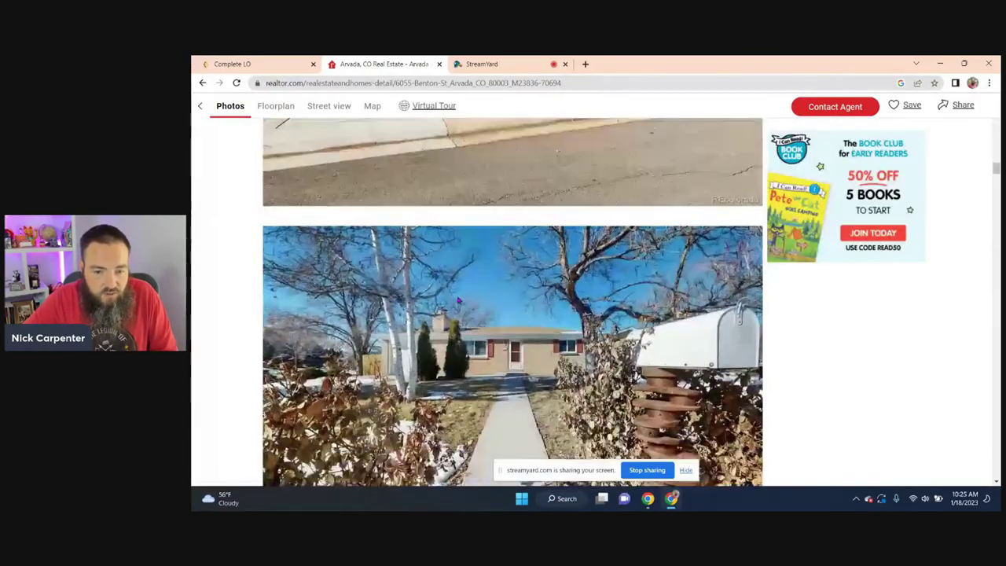
scroll(458, 300, "down", 8)
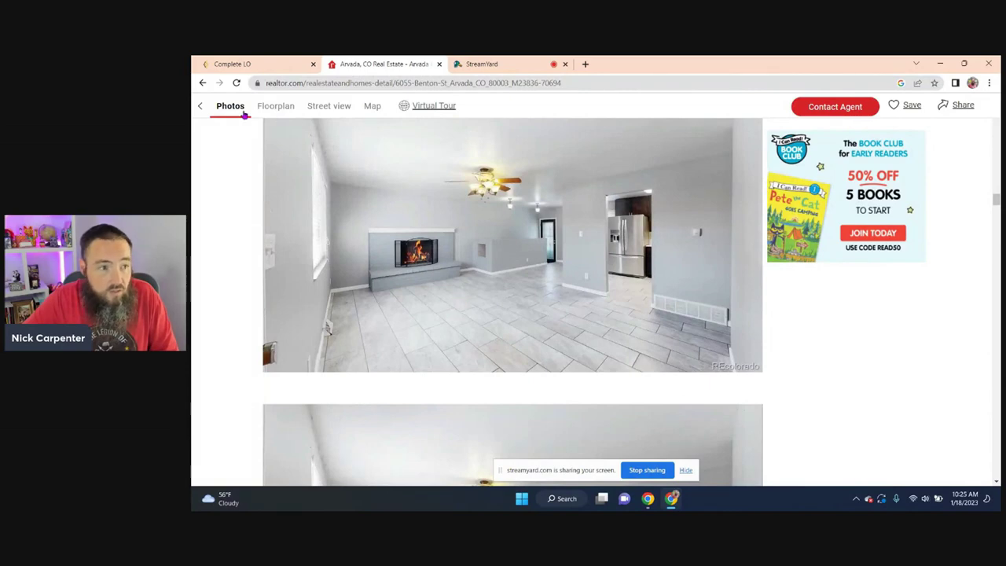
left_click(202, 83)
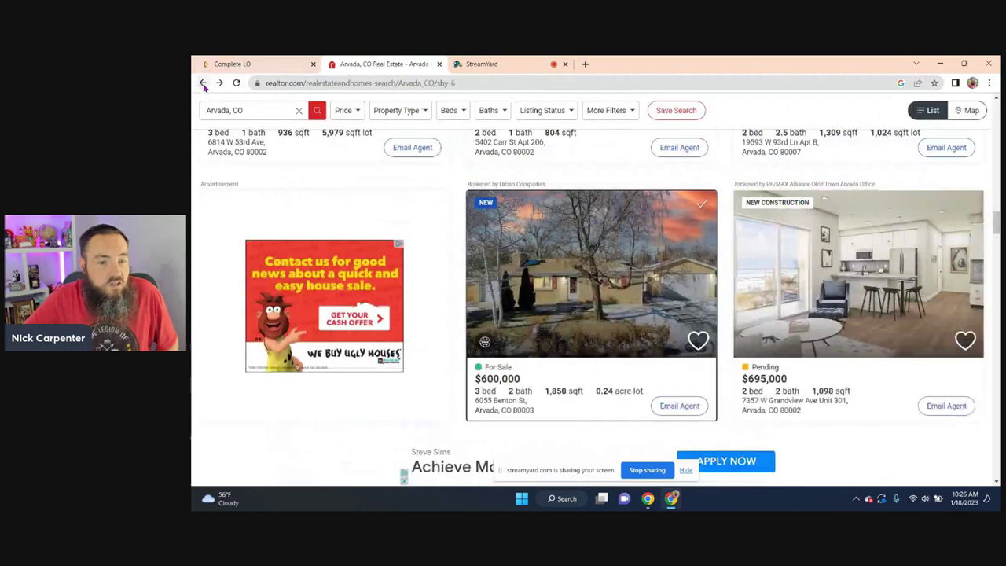
scroll(527, 267, "up", 3)
scroll(527, 267, "down", 3)
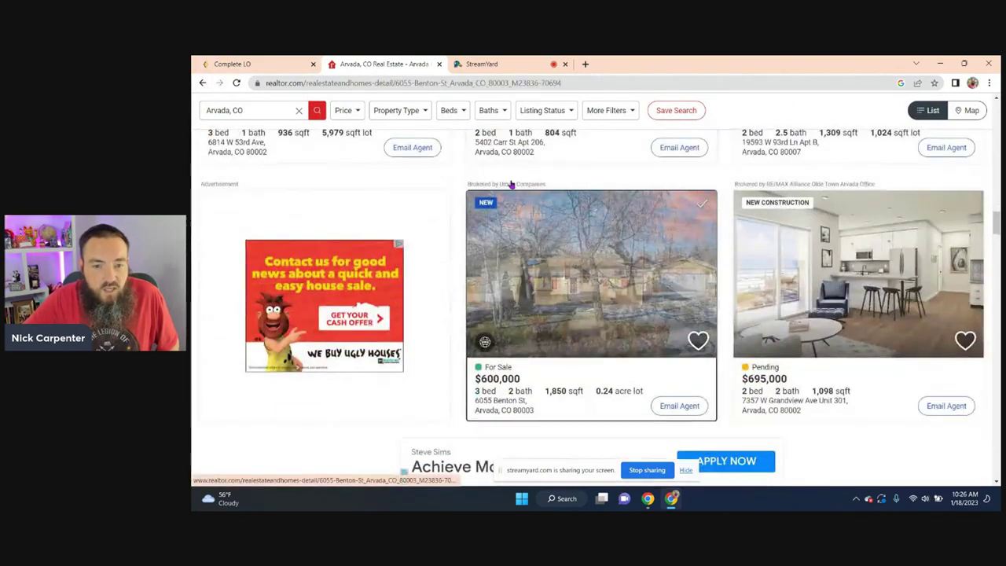
left_click(526, 267)
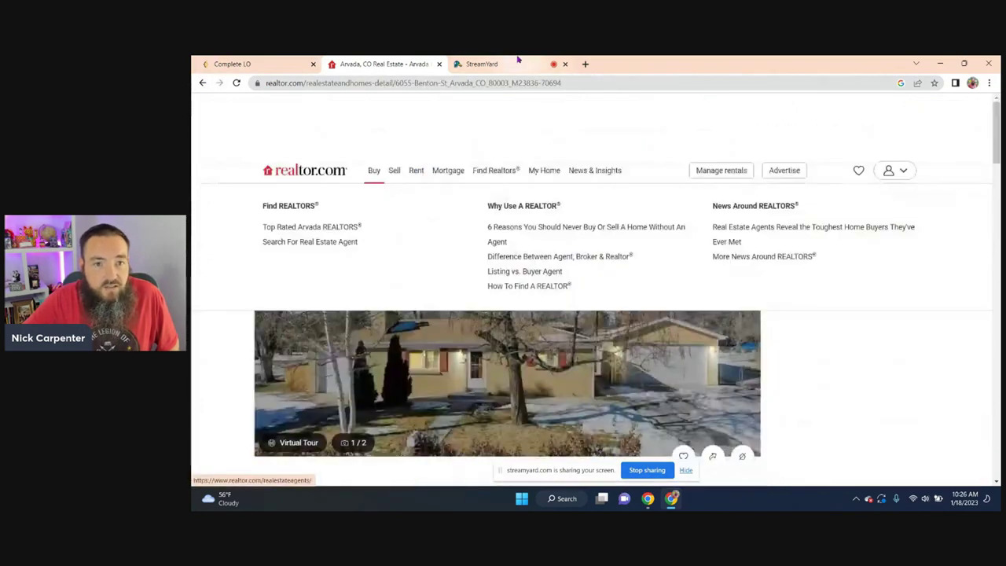
- Enter a Daily Budget of 11 in the campaign Details
left_click(258, 65)
scroll(449, 307, "down", 2)
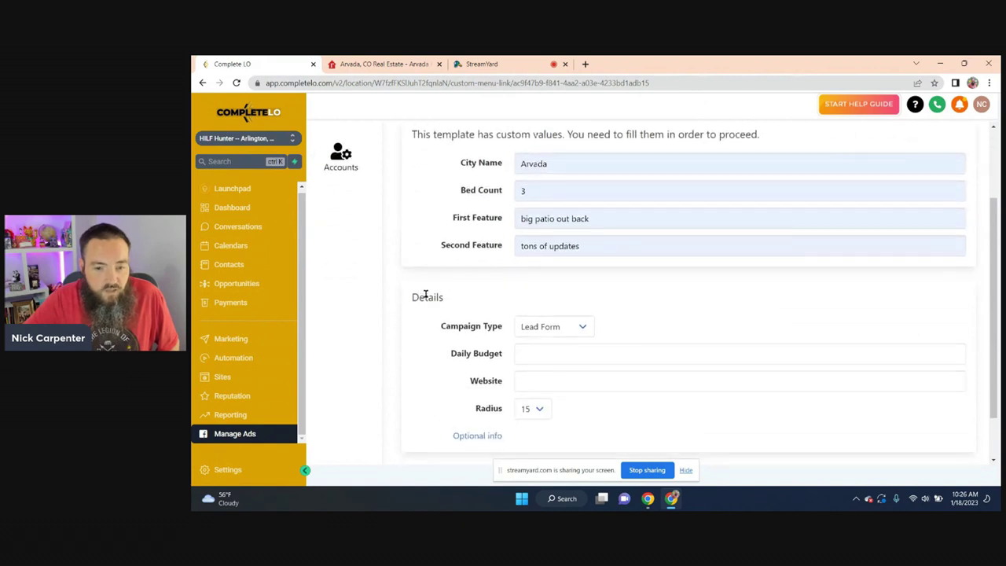
scroll(424, 294, "up", 2)
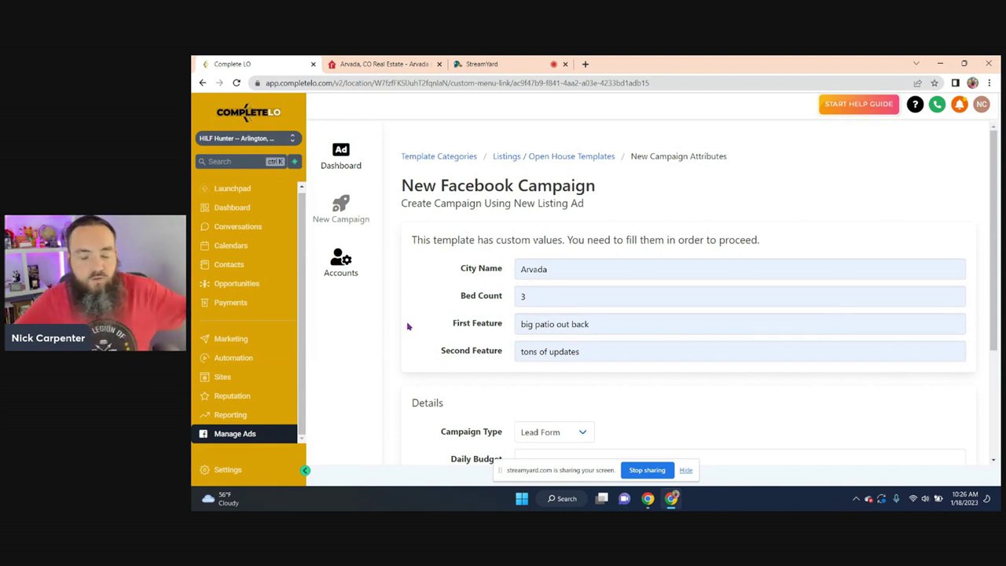
scroll(405, 325, "down", 2)
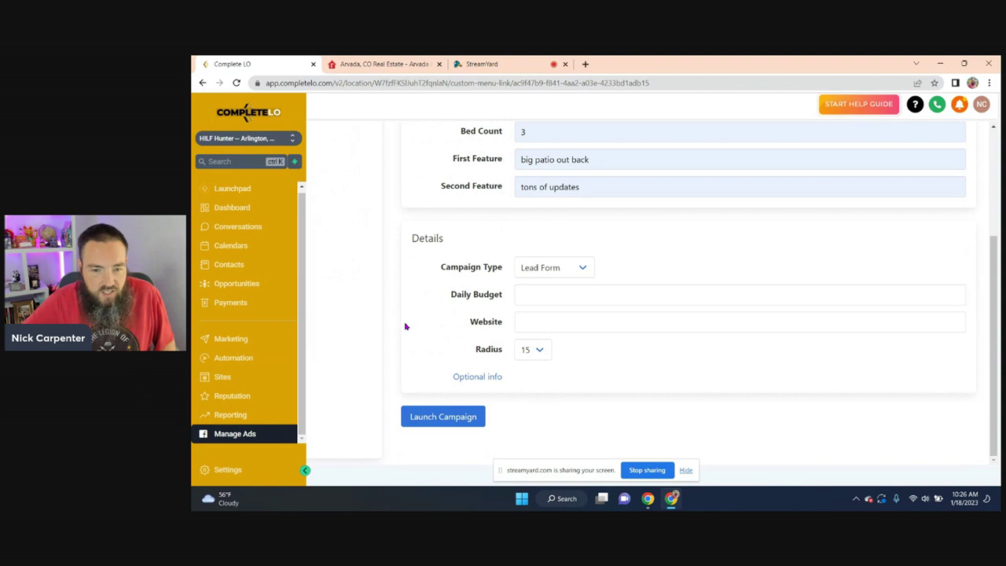
left_click(540, 291)
type("10")
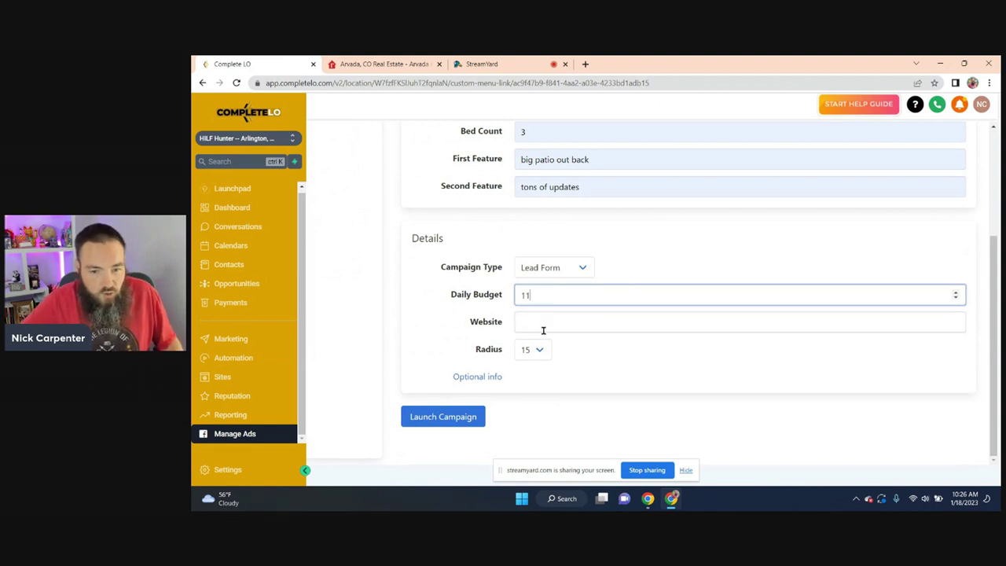
- Copy the realtor.com listing URL and paste it into the campaign's Website field
left_click(405, 64)
left_click(420, 82)
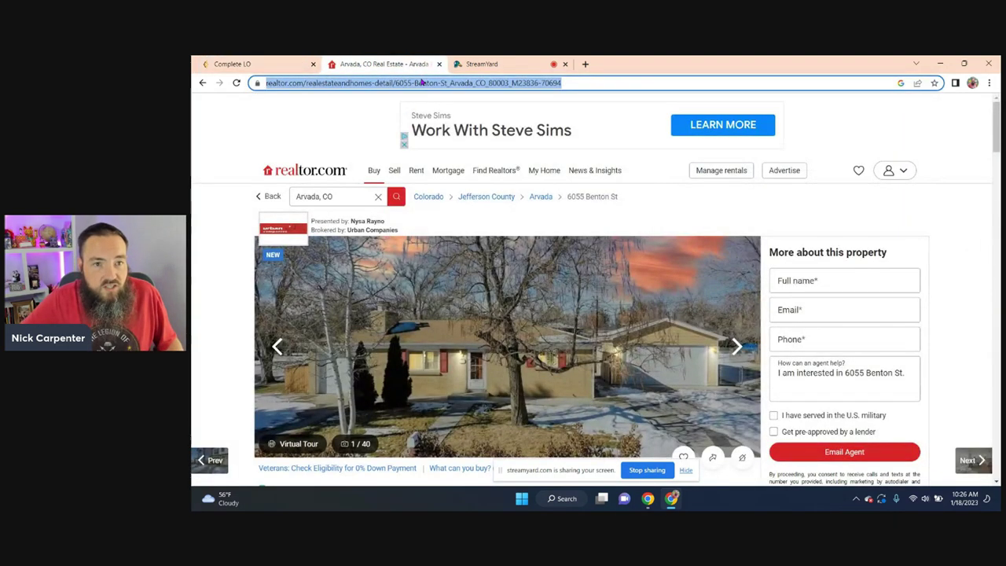
right_click(417, 82)
left_click(441, 154)
left_click(267, 63)
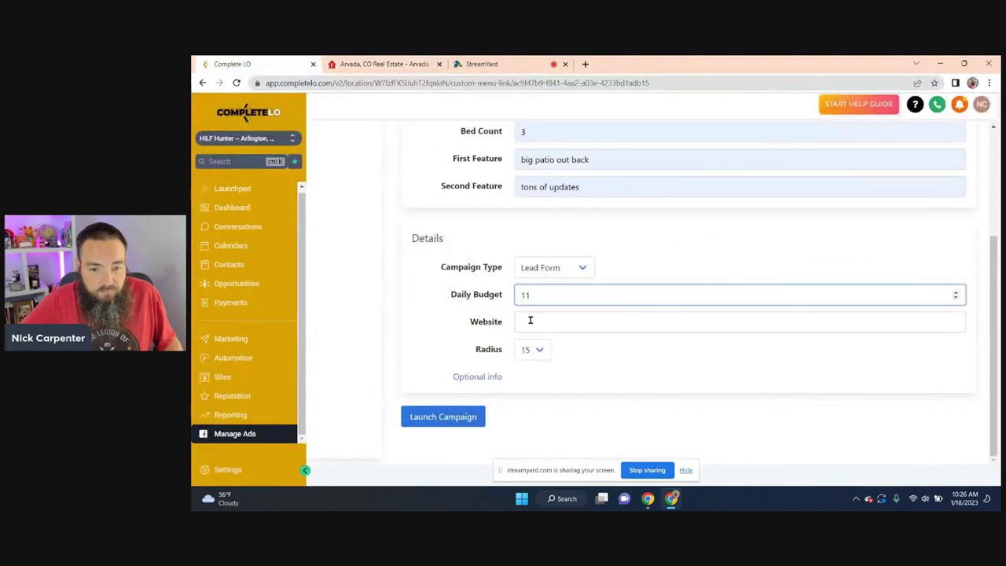
right_click(555, 321)
left_click(555, 233)
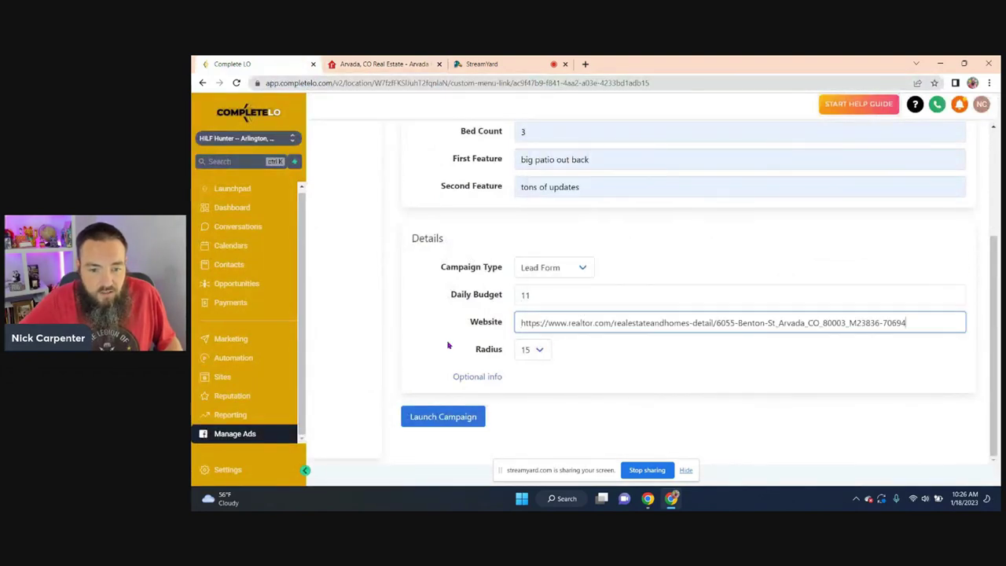
left_click(396, 331)
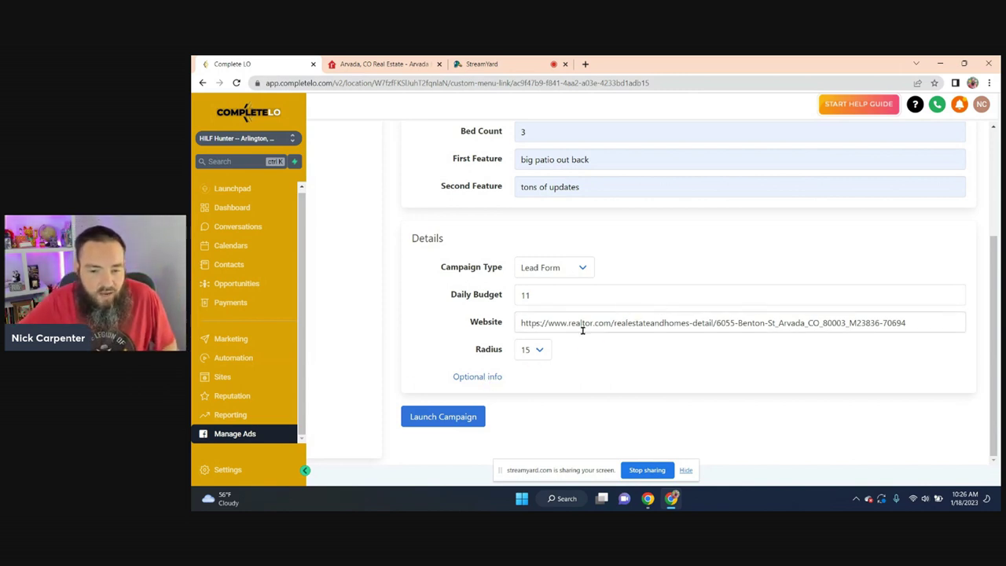
- Expand Location Targeting and choose to target by Address
left_click(479, 377)
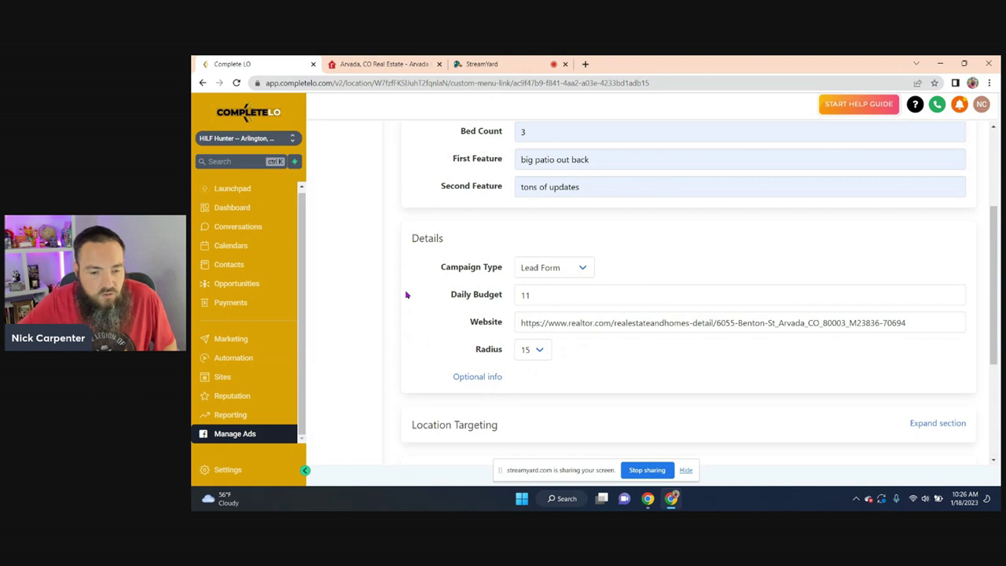
scroll(418, 265, "down", 3)
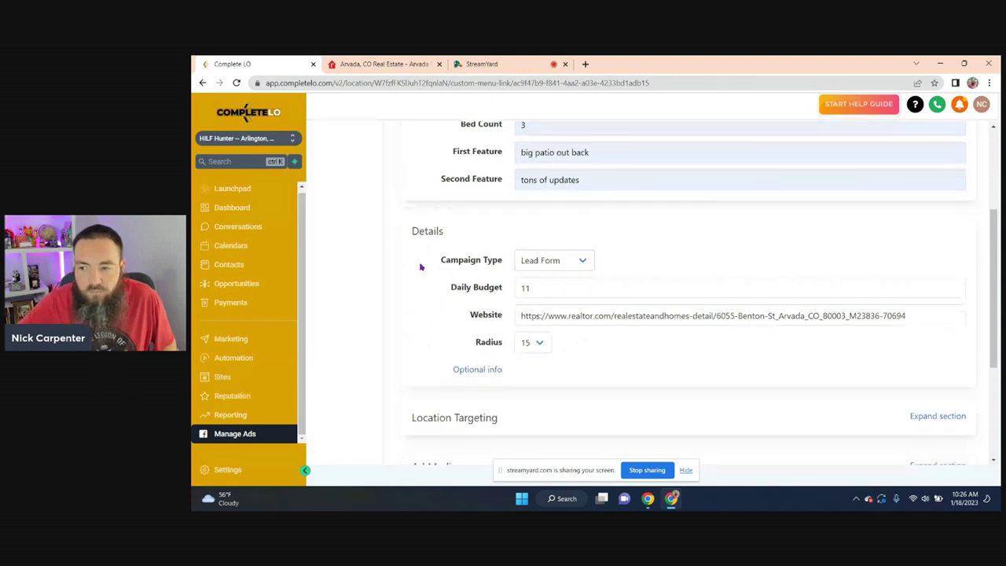
left_click(912, 265)
scroll(400, 235, "down", 2)
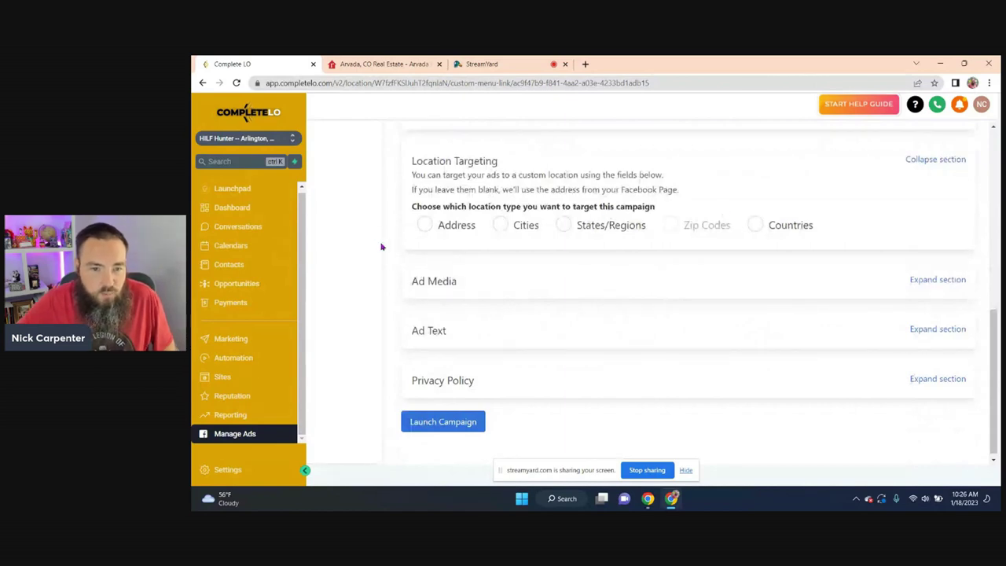
left_click(427, 226)
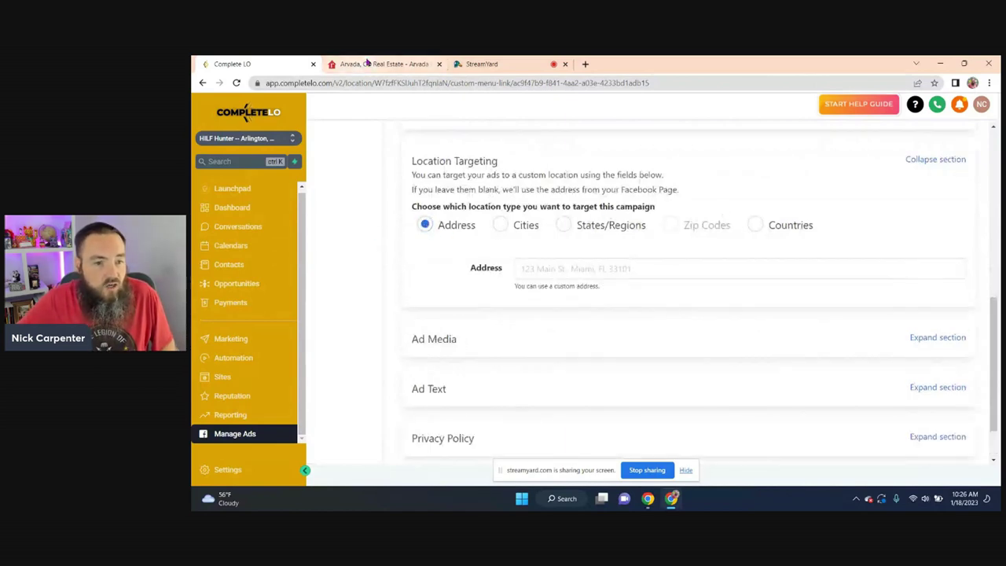
- Copy the listing's street address from realtor.com and paste it as the target address
left_click(367, 62)
scroll(273, 294, "down", 4)
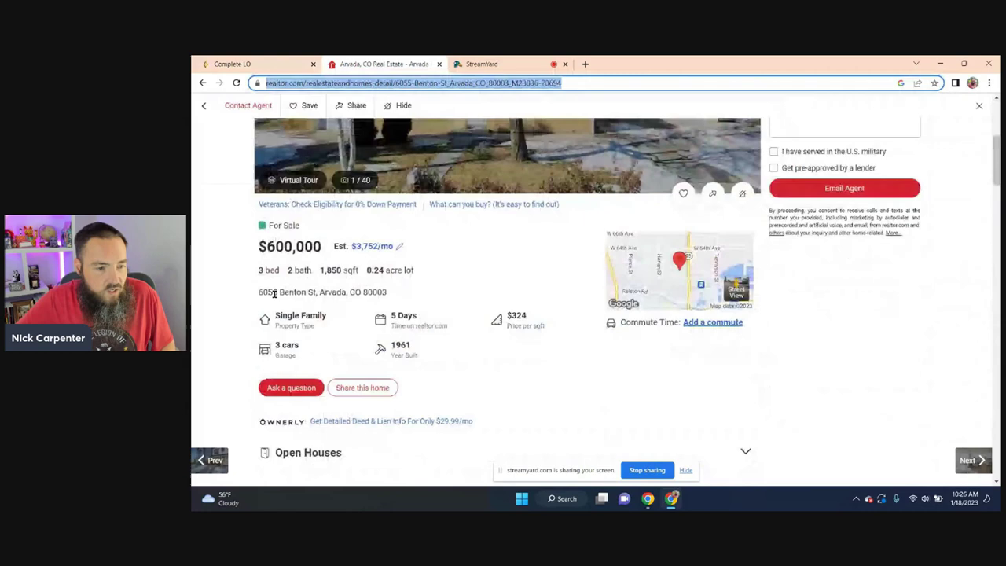
left_click_drag(259, 293, 383, 290)
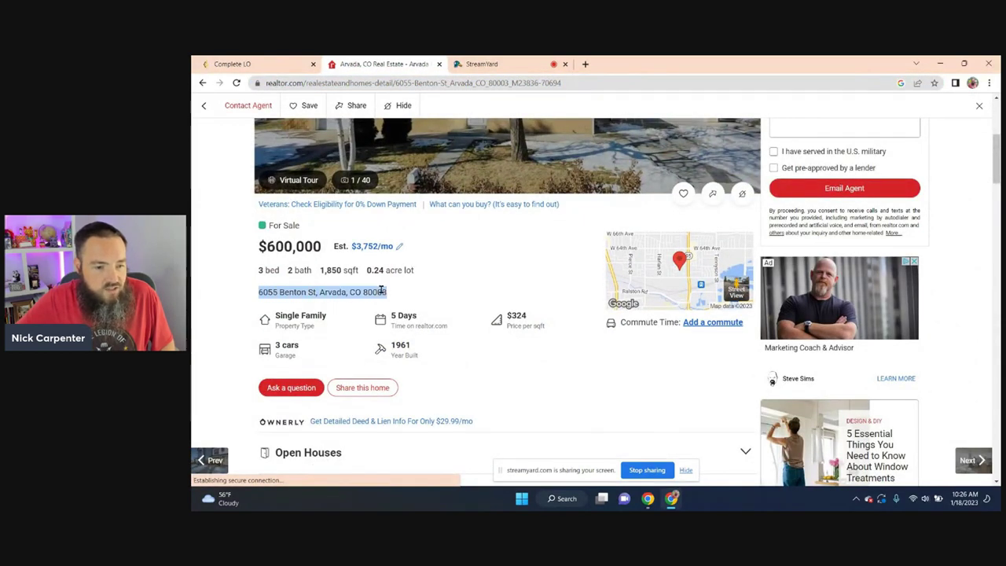
right_click(383, 291)
left_click(403, 297)
left_click(245, 63)
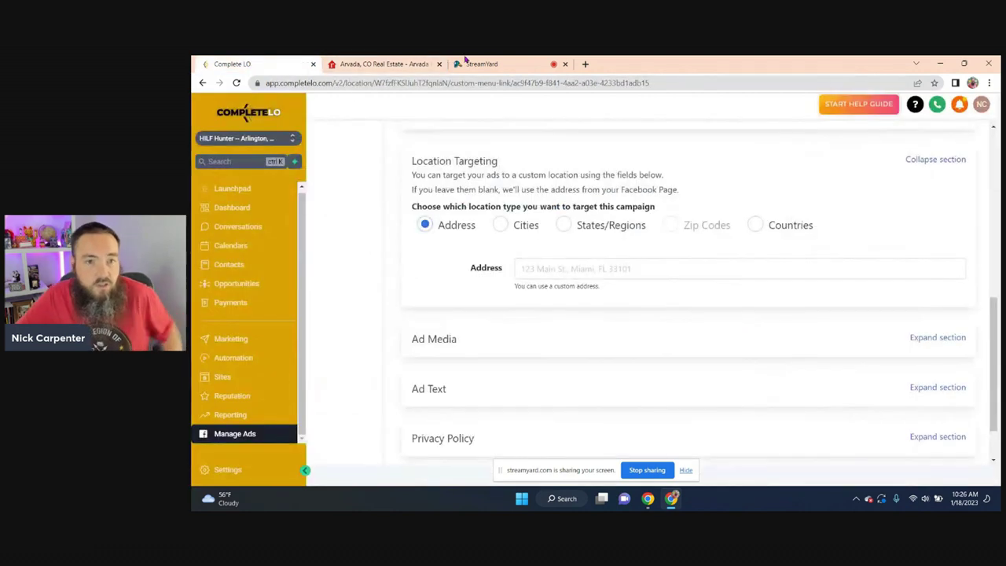
left_click(541, 267)
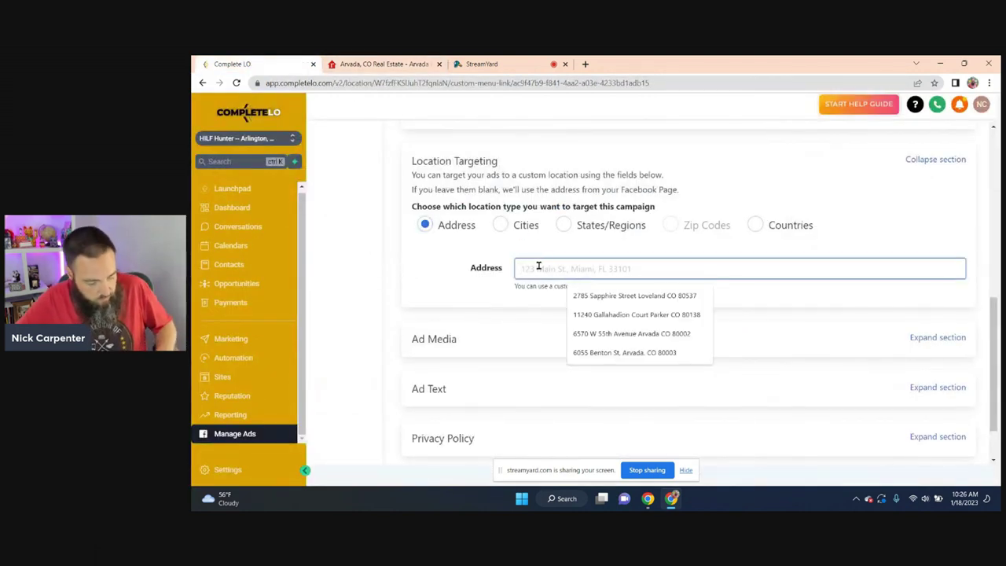
key("ctrl+v")
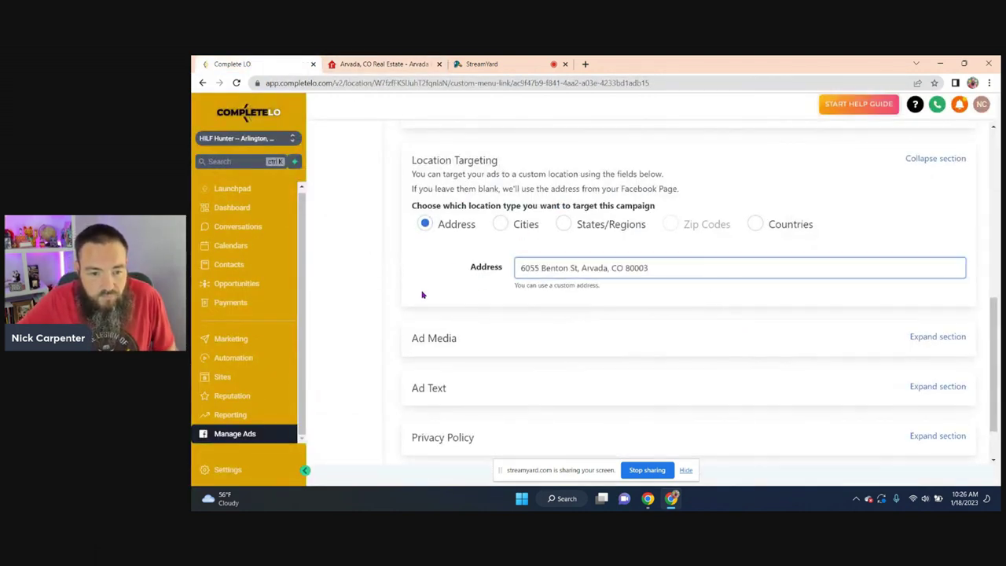
- Expand Ad Media and switch the media source to Client Media
scroll(423, 291, "down", 1)
left_click(944, 275)
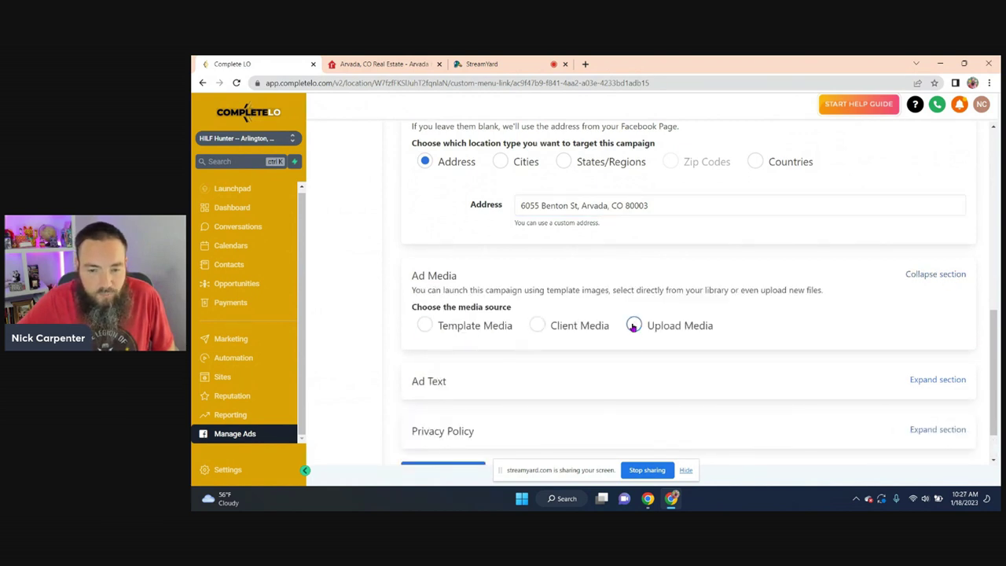
left_click(424, 325)
scroll(498, 313, "down", 1)
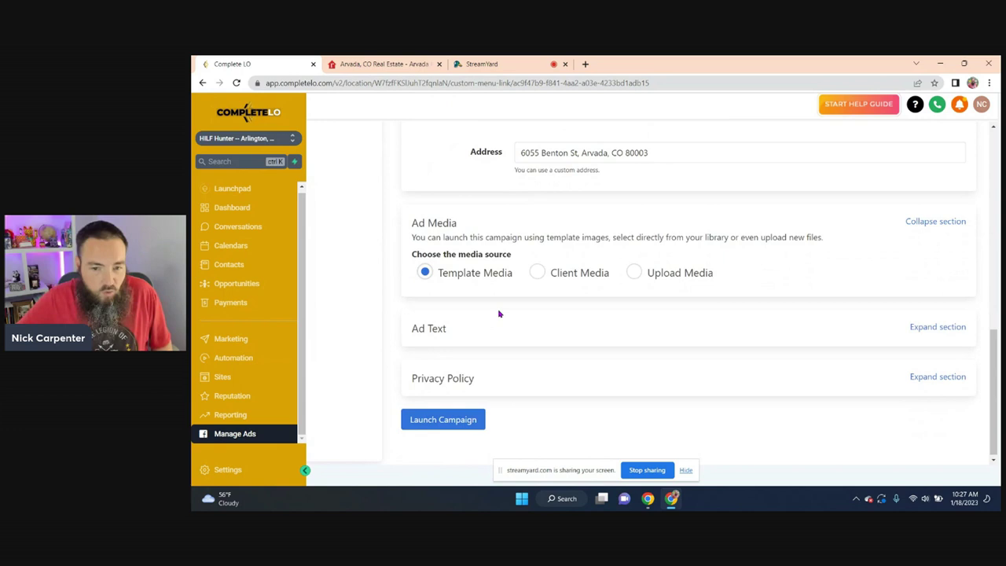
left_click(537, 273)
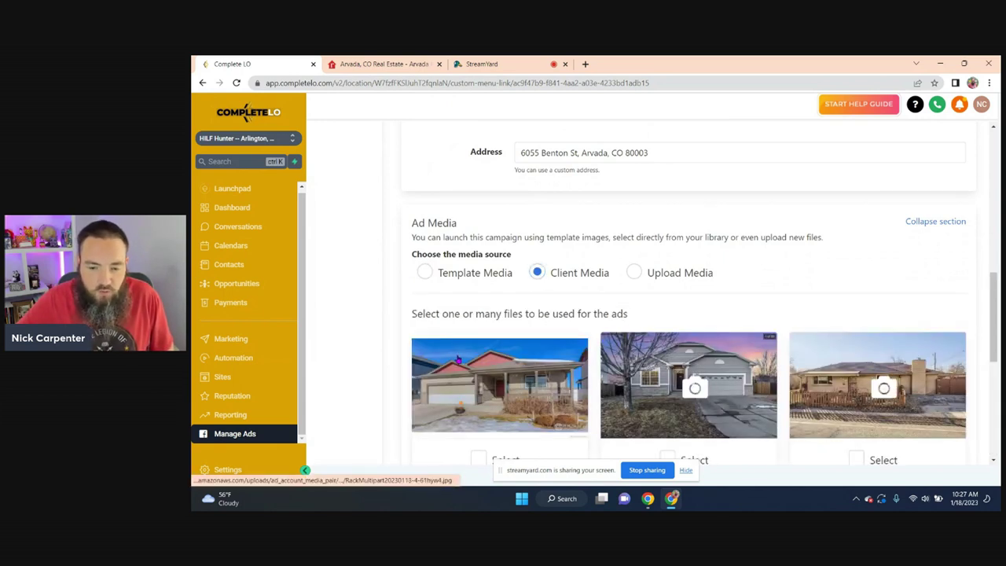
- Preview and select the snowy ranch house photo under an orange sky
scroll(460, 359, "down", 3)
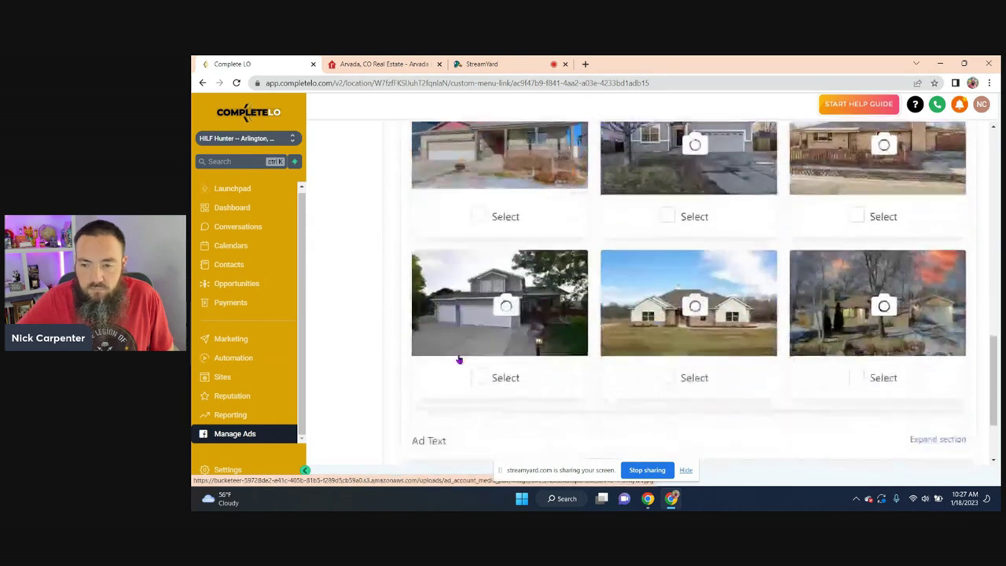
scroll(460, 359, "up", 3)
scroll(692, 314, "down", 3)
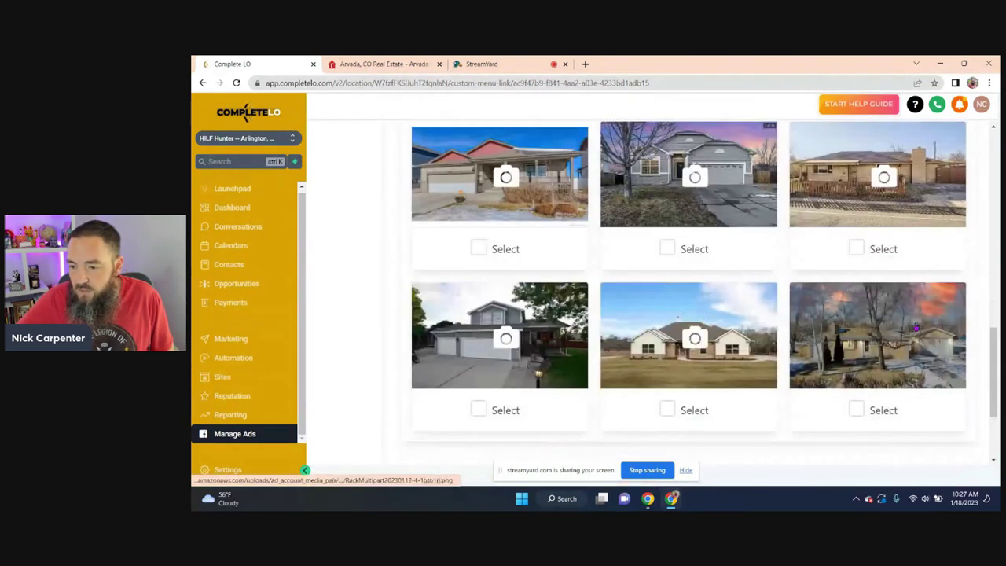
left_click(861, 331)
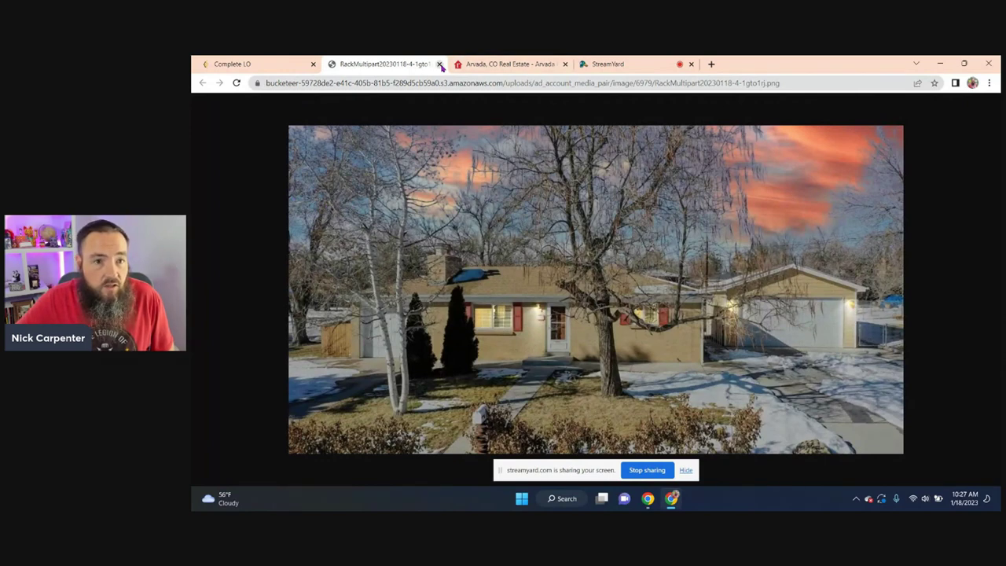
left_click(440, 65)
left_click(856, 409)
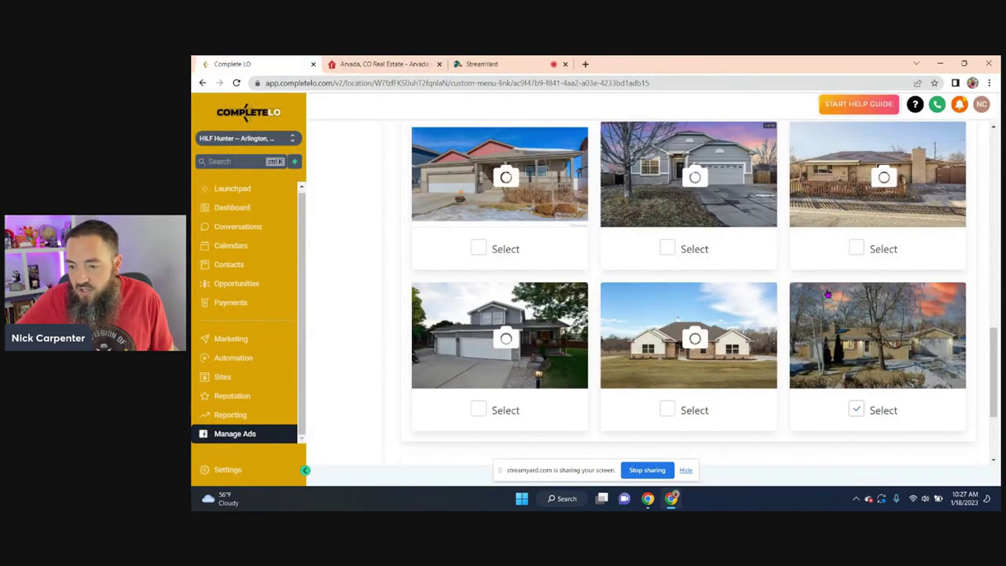
scroll(786, 283, "up", 3)
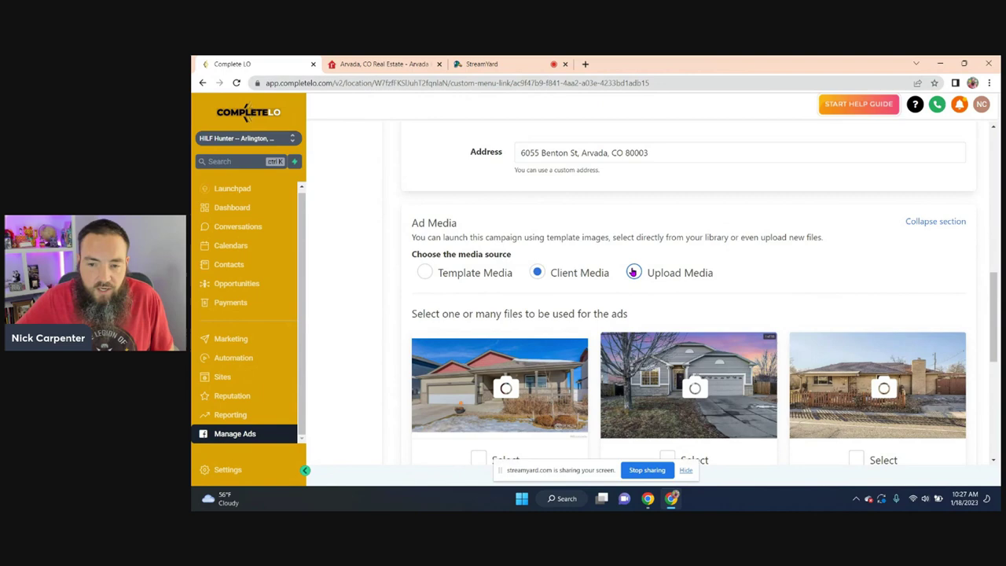
scroll(404, 302, "down", 4)
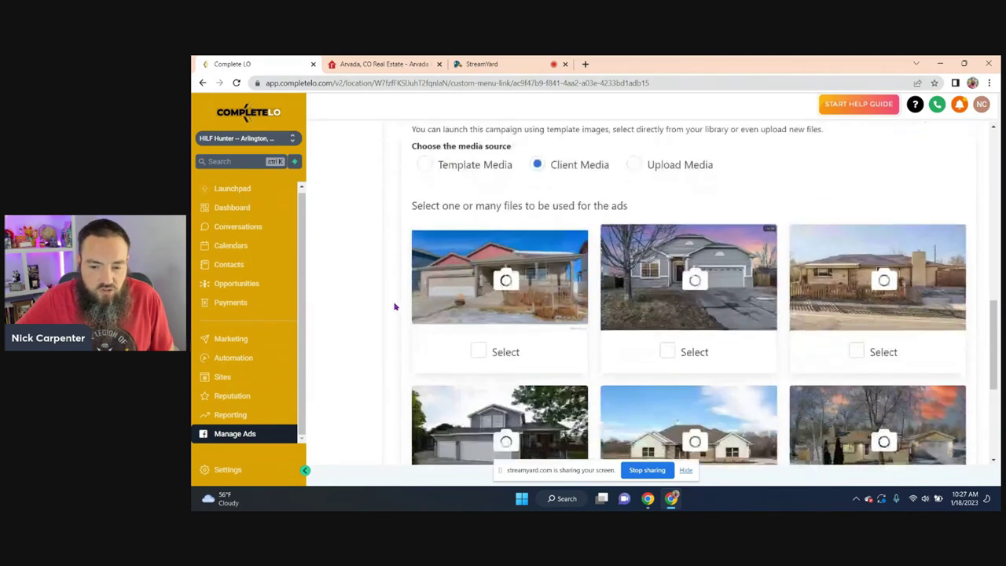
scroll(395, 307, "up", 3)
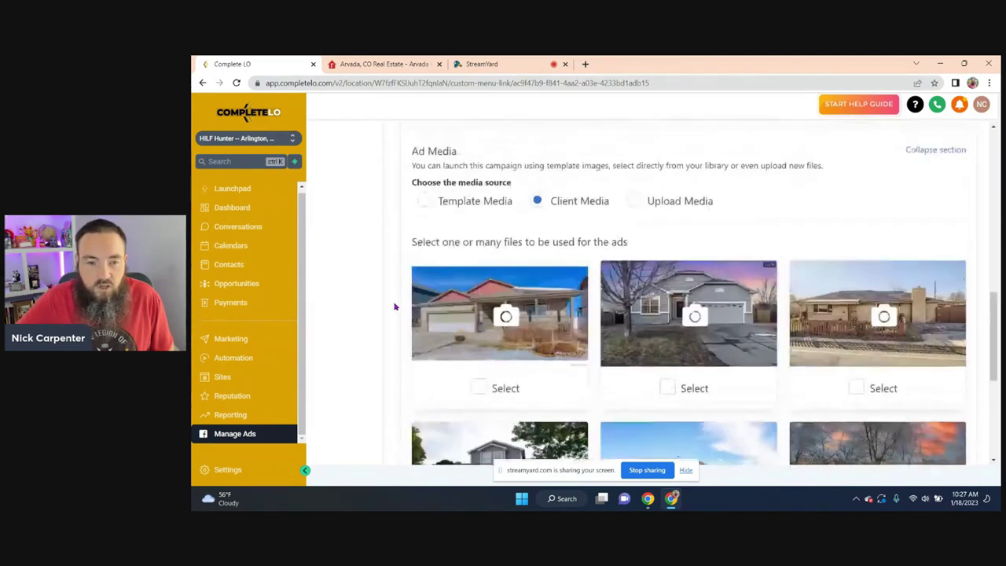
scroll(395, 306, "down", 4)
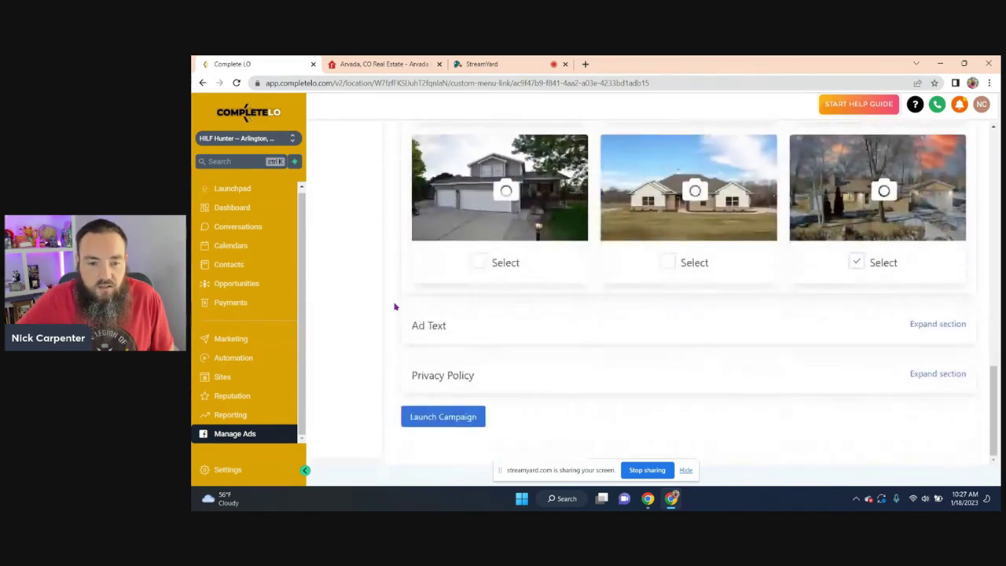
- Change the headline to 'View All 40 Photos, See Inside and Get The Price'
left_click(905, 325)
scroll(422, 315, "down", 2)
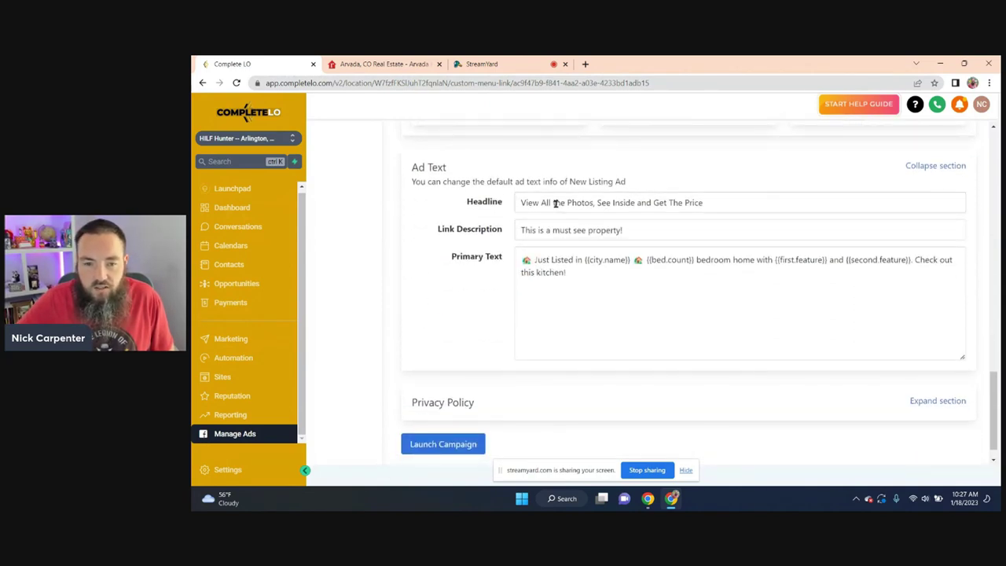
left_click(381, 64)
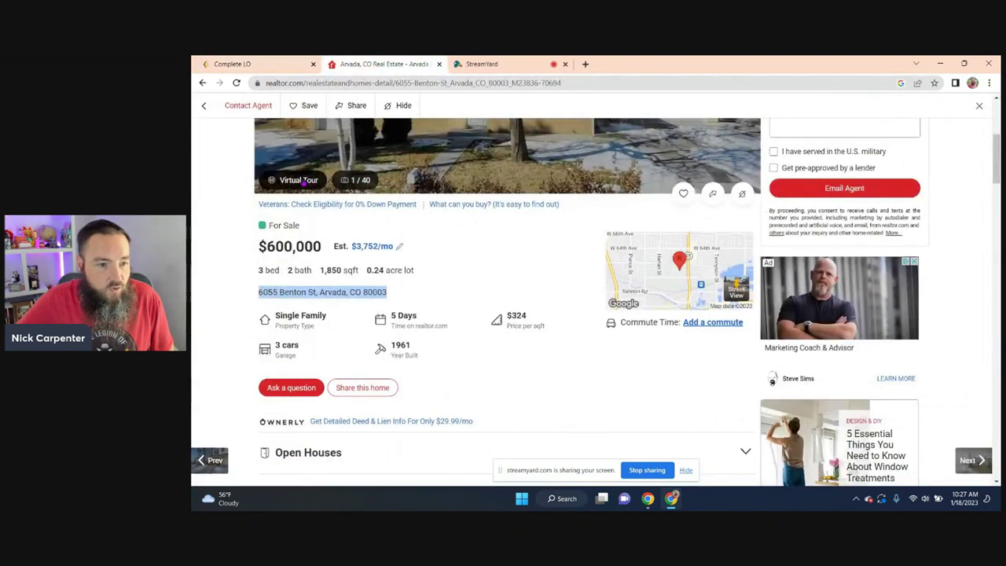
left_click(236, 64)
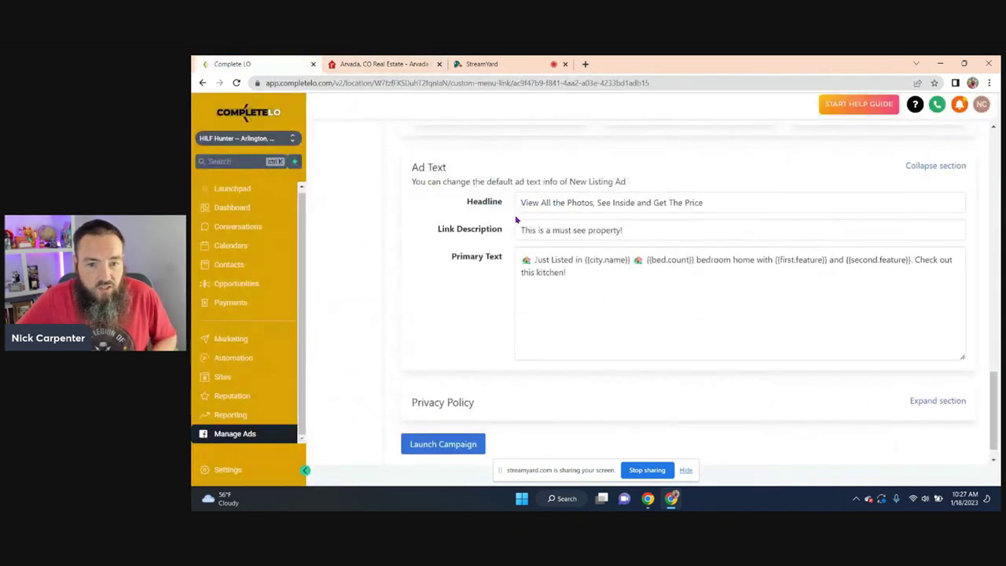
left_click(553, 202)
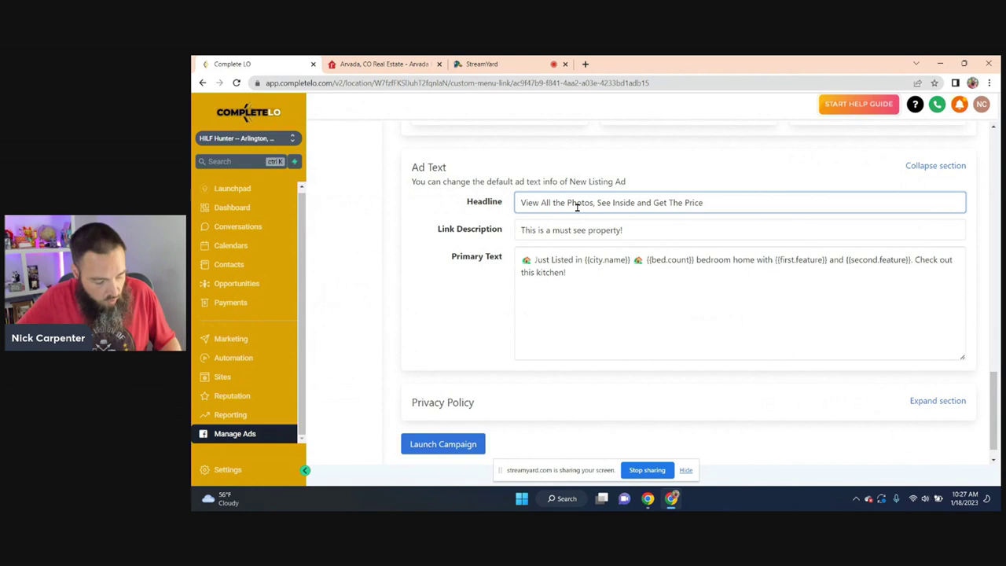
type("40")
key("Delete")
key("Delete")
key("Delete")
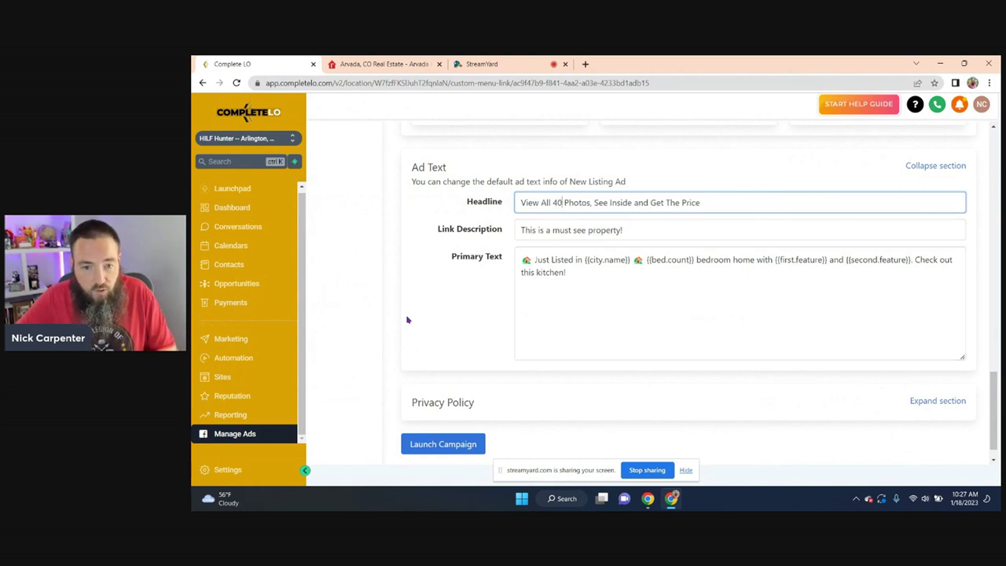
left_click(458, 310)
- Fill in the saved Privacy Policy URL and launch the campaign
scroll(459, 312, "down", 1)
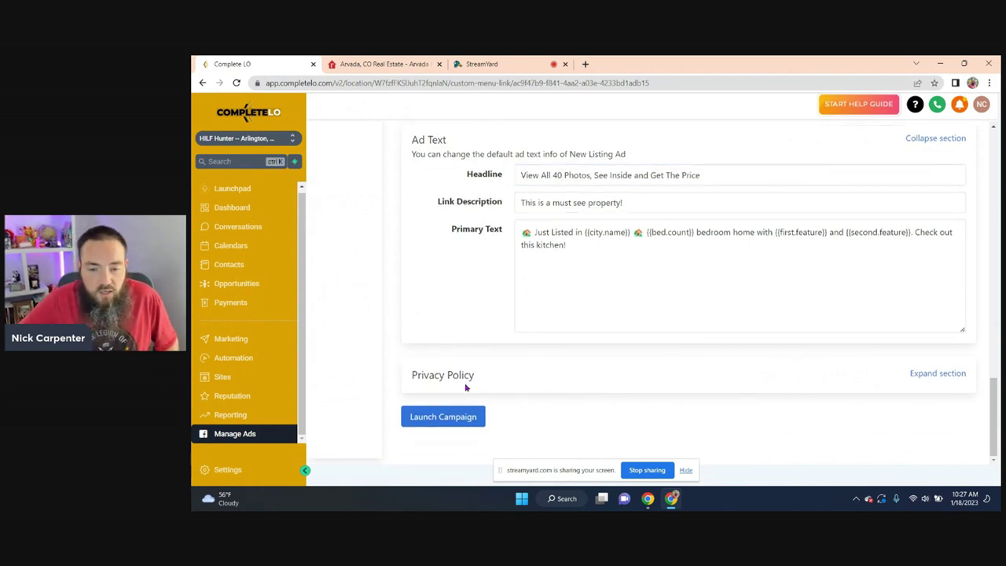
left_click(949, 375)
scroll(611, 378, "down", 1)
left_click(611, 372)
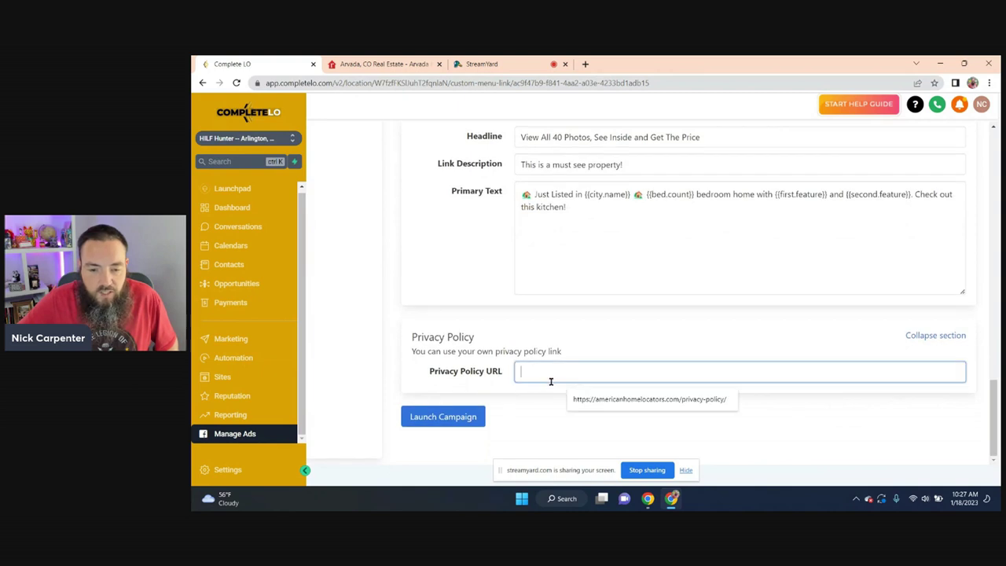
left_click(603, 400)
left_click(388, 333)
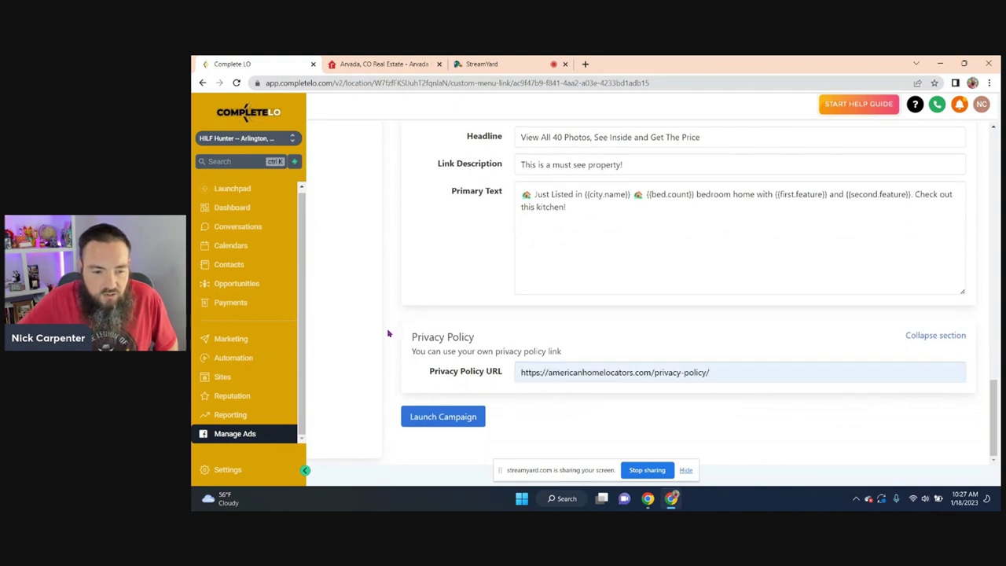
left_click(432, 415)
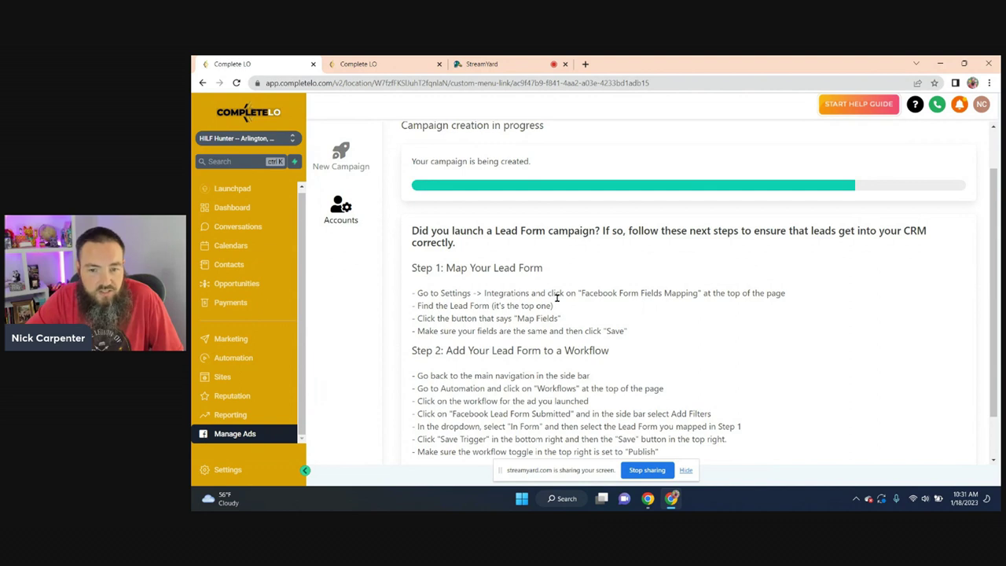
- Open the Facebook Form Fields Mapping list under Settings > Integrations and find the newest New Listing Ad form
left_click(359, 66)
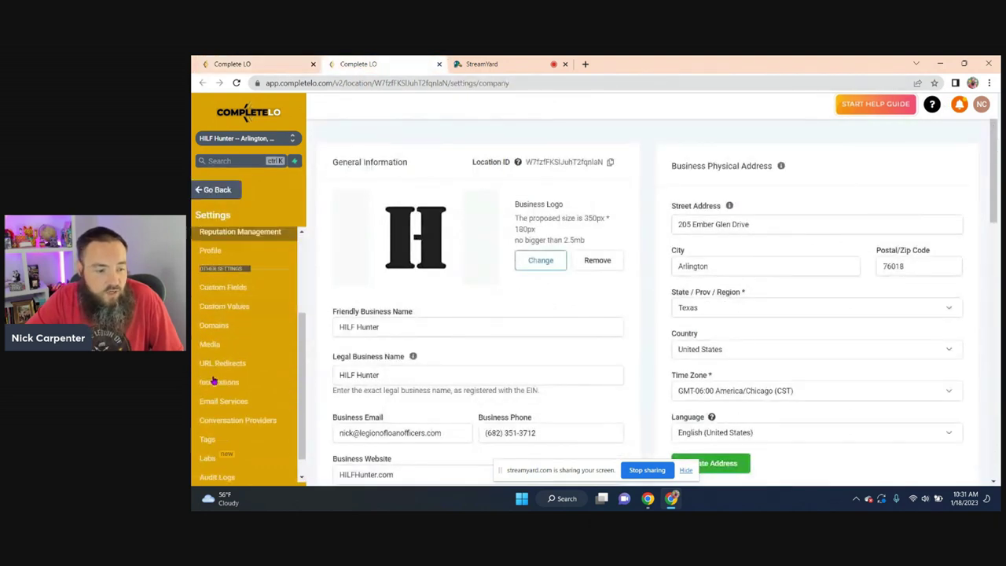
scroll(212, 382, "down", 1)
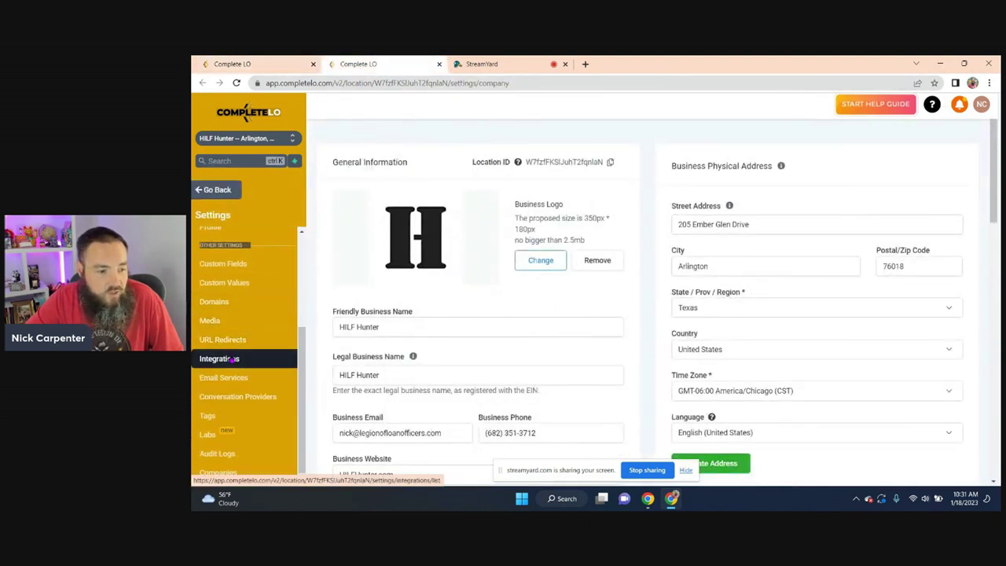
left_click(228, 359)
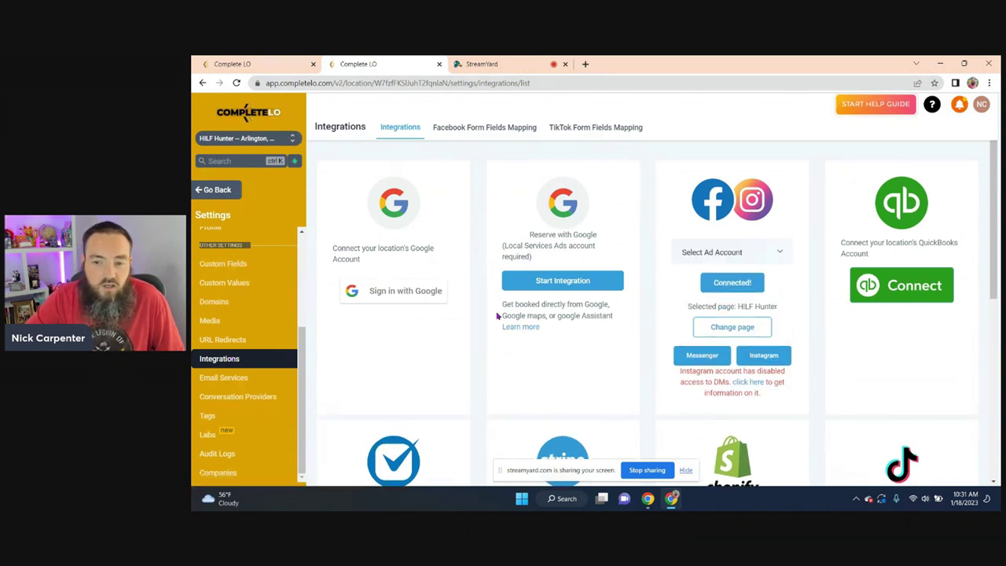
scroll(497, 298, "down", 1)
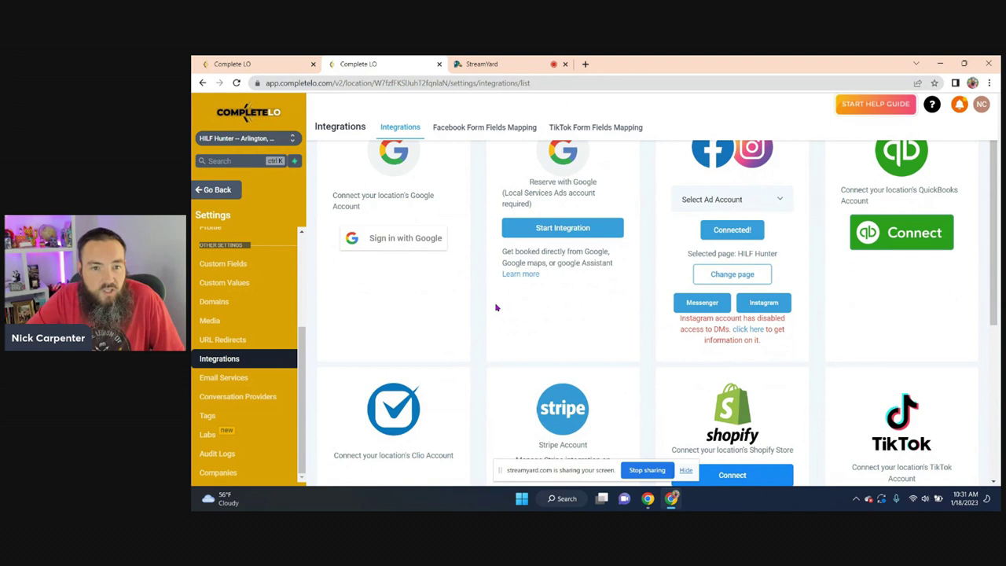
scroll(496, 308, "up", 1)
left_click(490, 127)
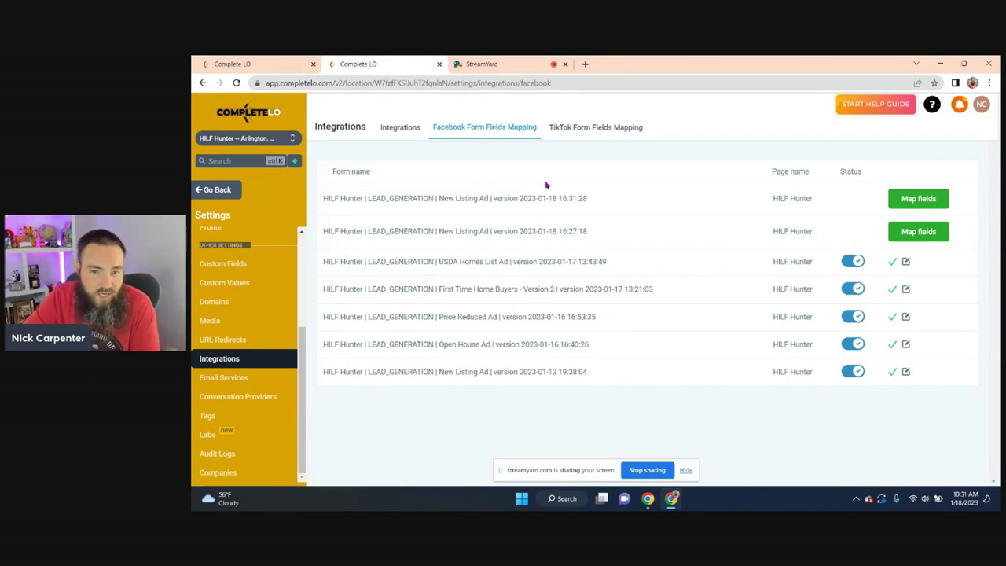
triple_click(437, 198)
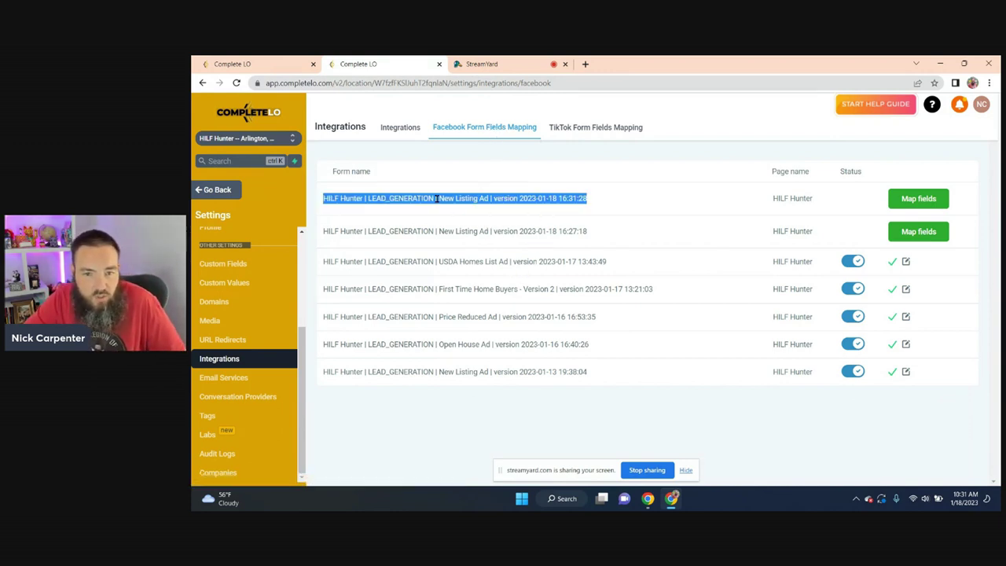
left_click(492, 155)
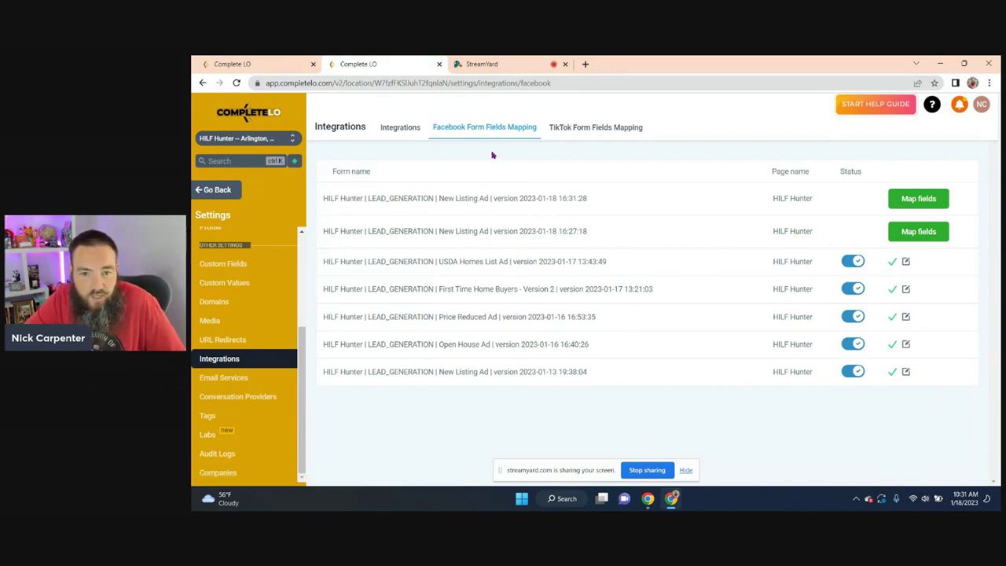
left_click(920, 200)
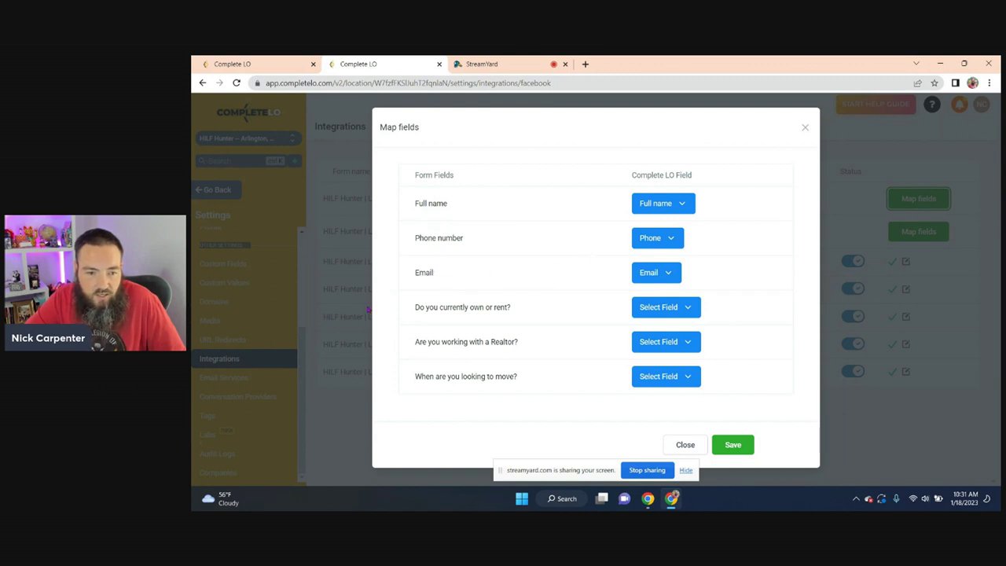
left_click_drag(407, 303, 535, 370)
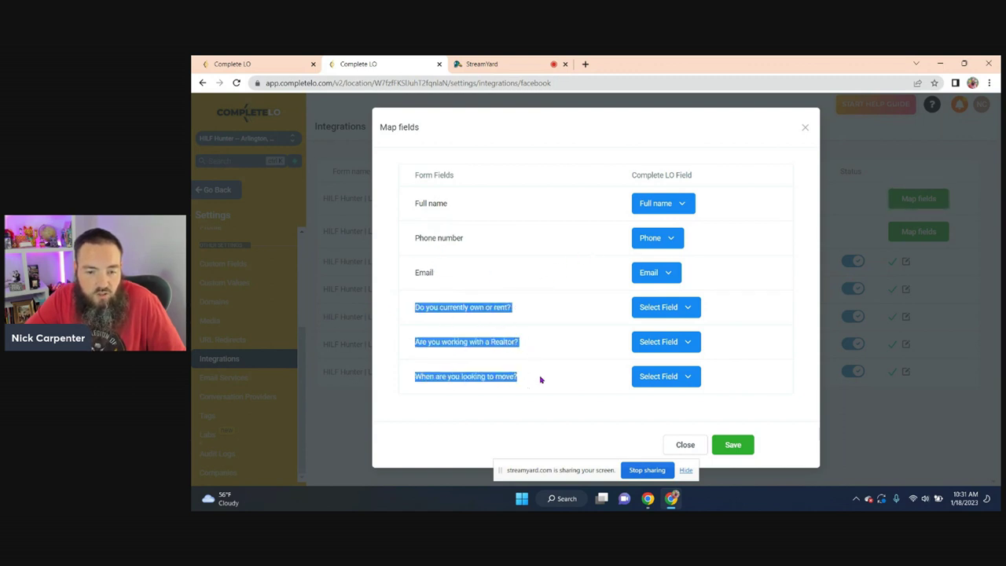
left_click(544, 374)
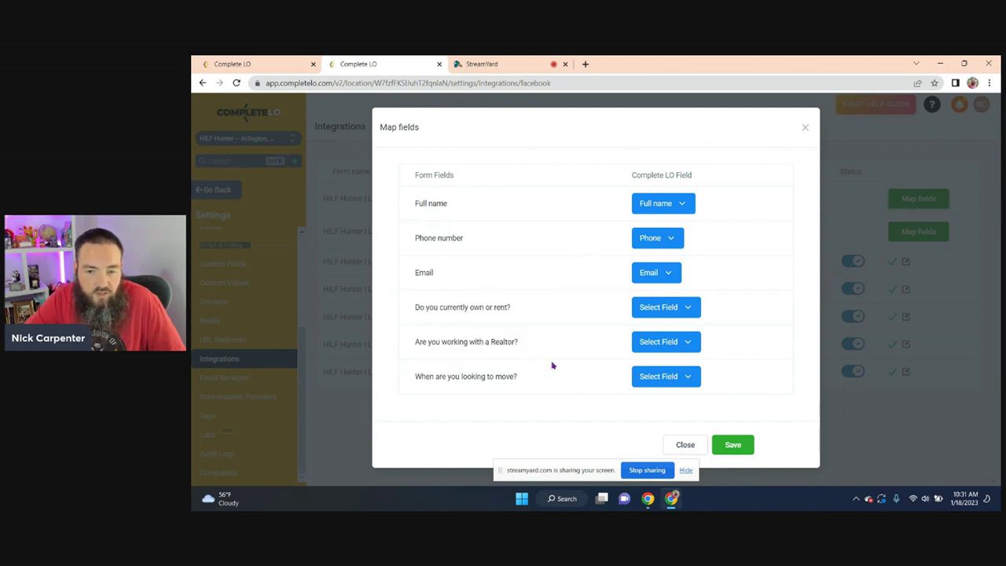
left_click(660, 311)
scroll(677, 379, "down", 3)
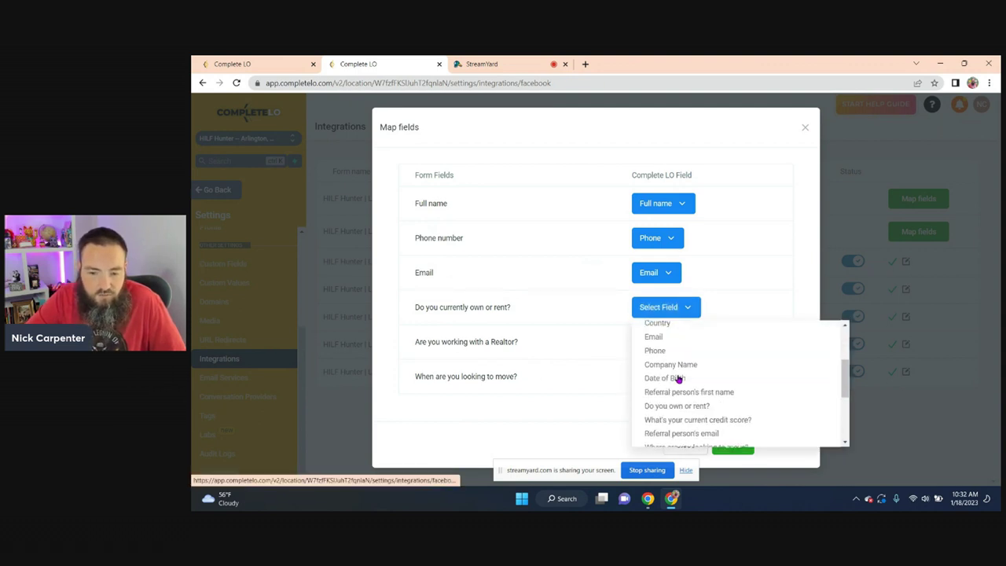
scroll(678, 379, "down", 5)
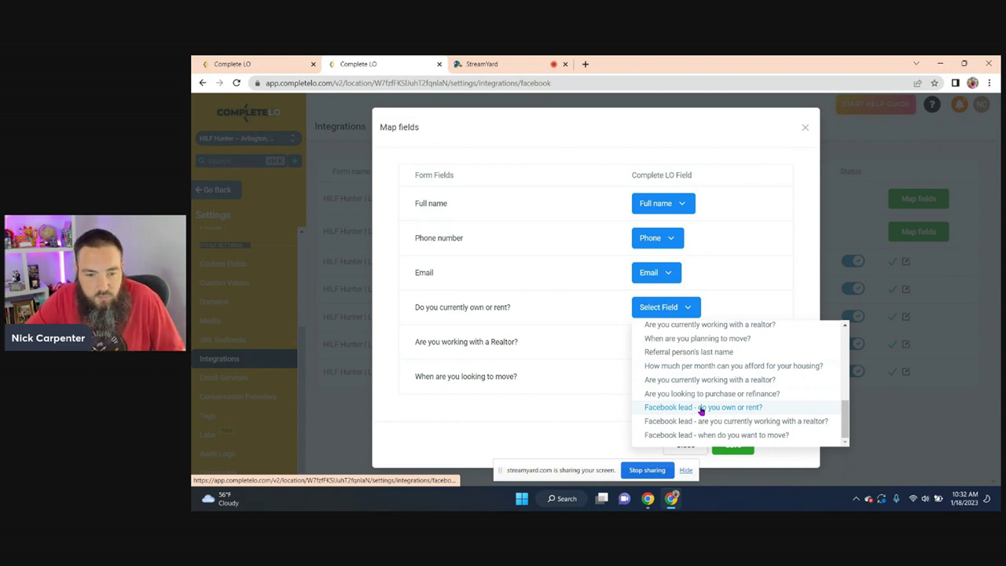
left_click(702, 408)
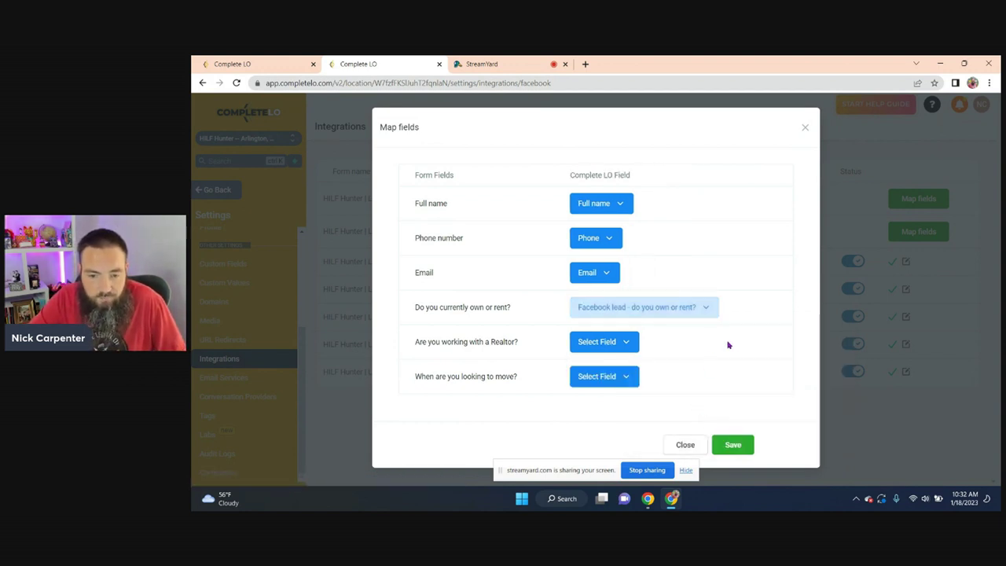
- Map the Realtor and moving-time questions to their Facebook lead fields and save
left_click(602, 342)
scroll(631, 414, "down", 5)
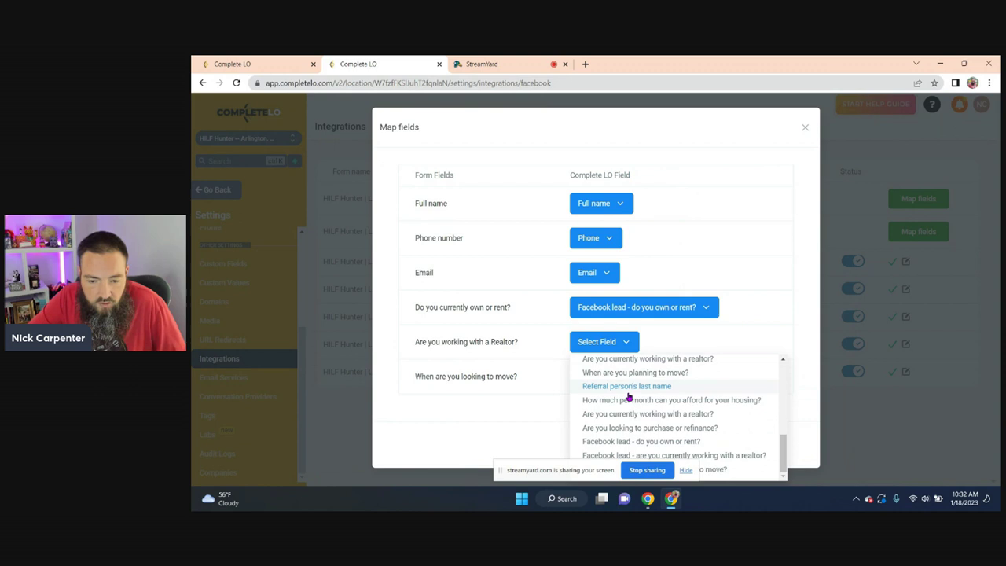
left_click(730, 456)
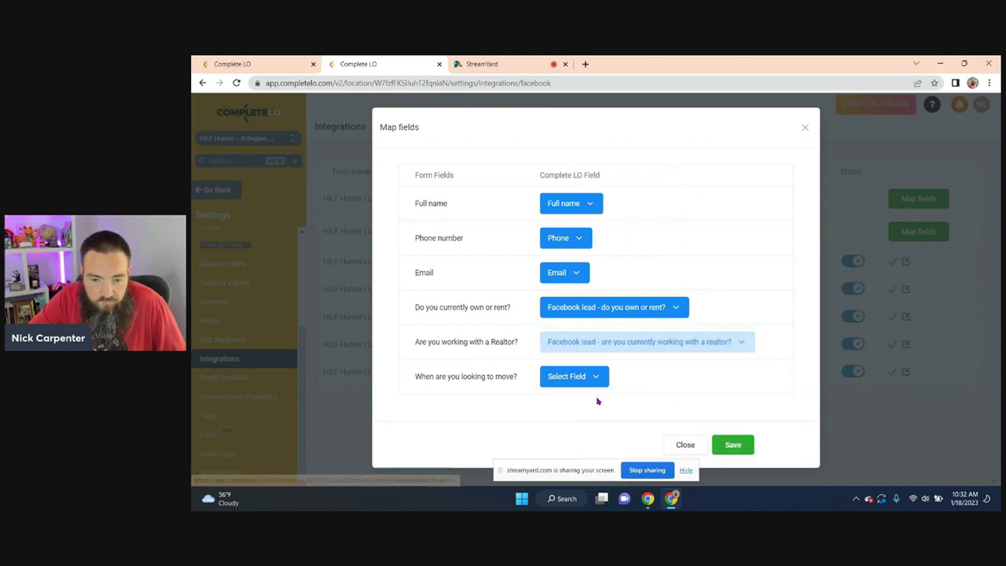
left_click(573, 378)
scroll(646, 334, "down", 5)
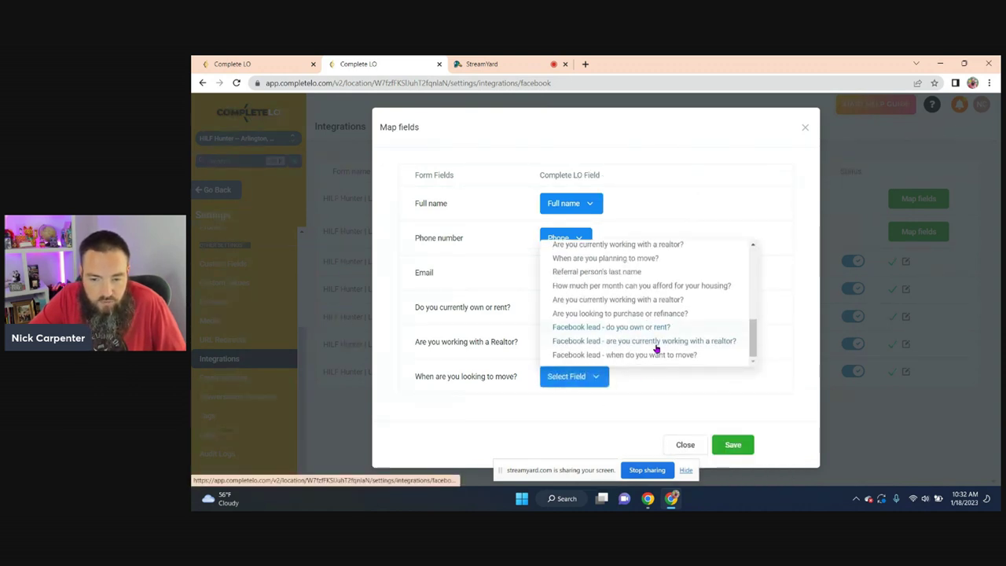
left_click(657, 356)
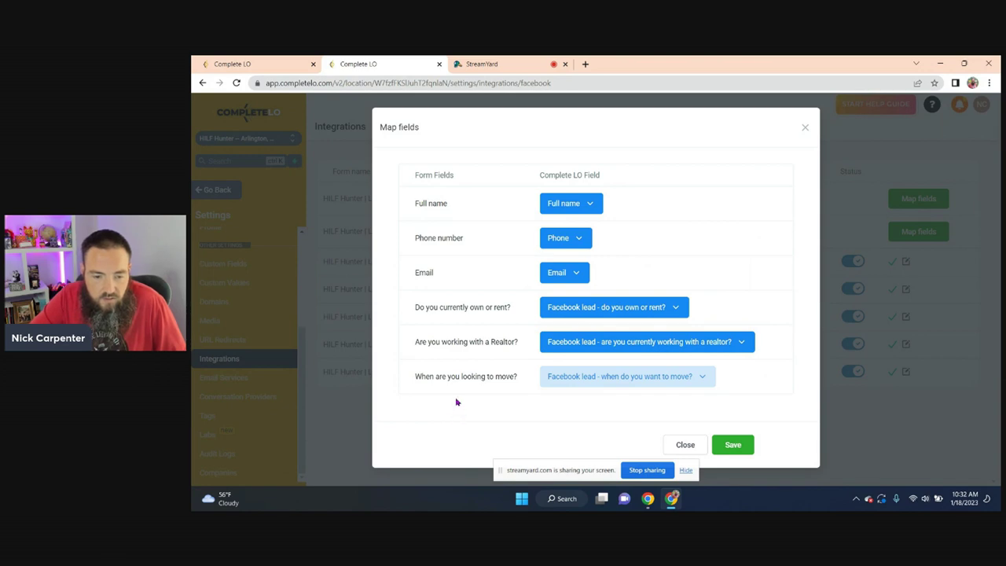
left_click(739, 445)
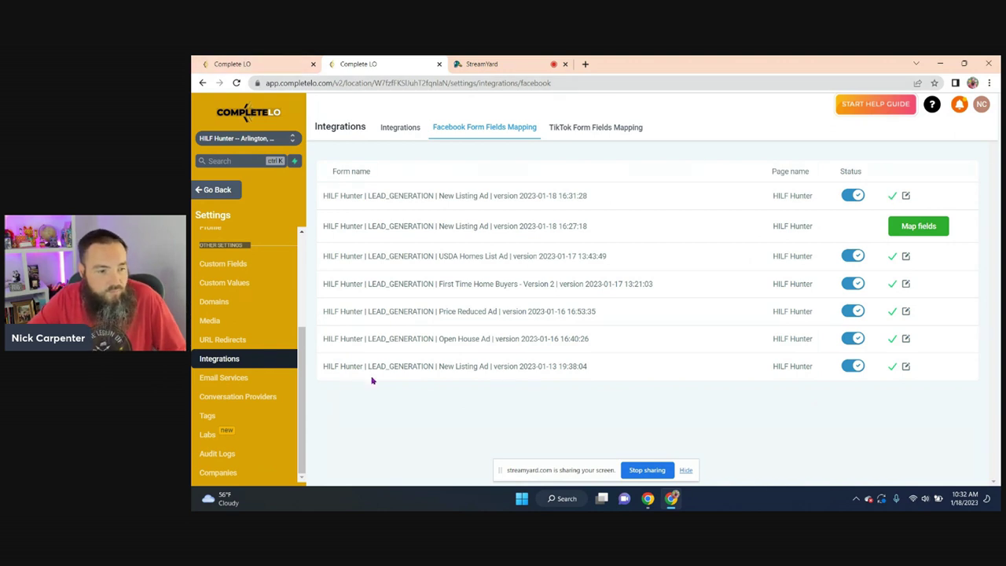
- Clone the Single Property Workflow template, naming the copy with the listing's street address
left_click(218, 191)
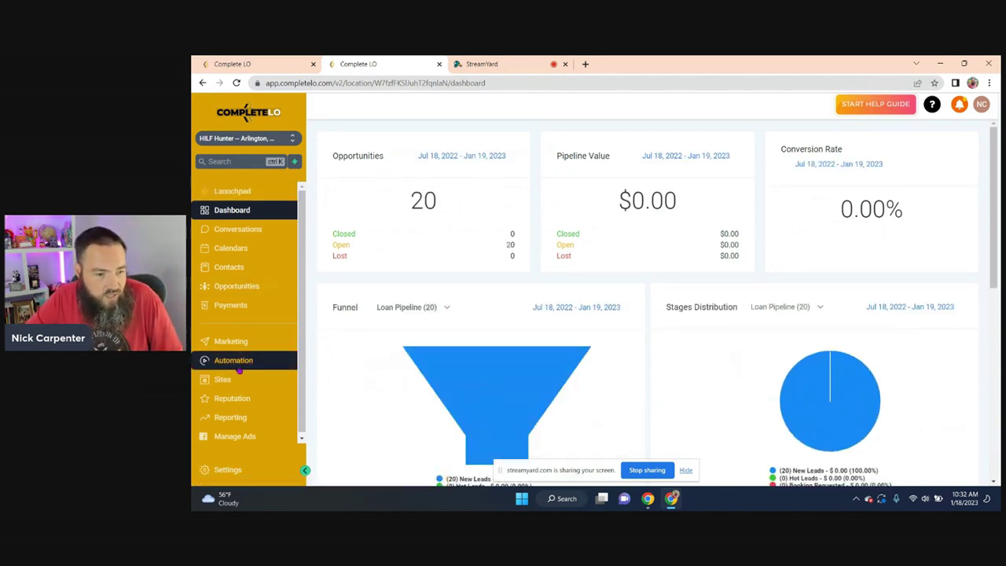
left_click(233, 361)
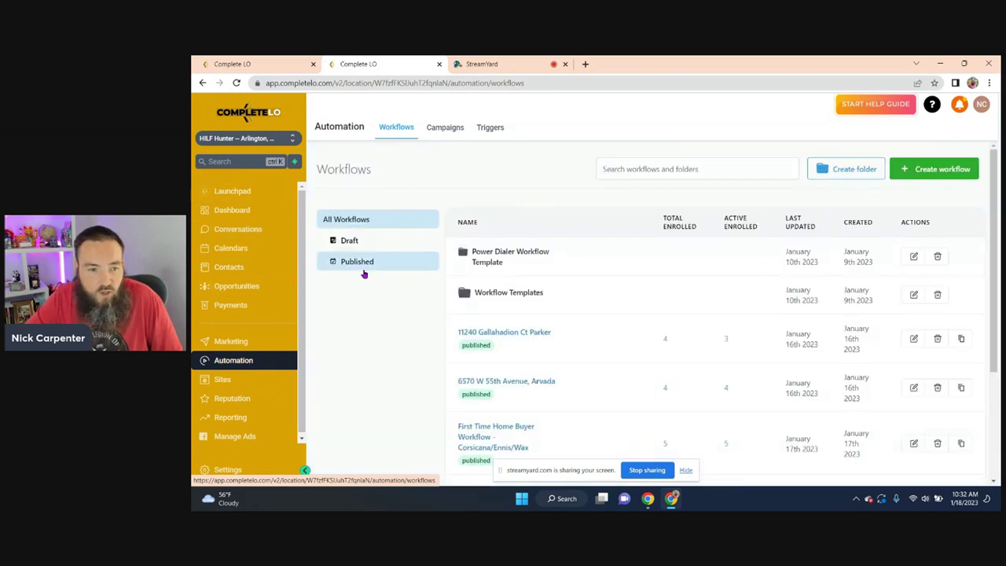
left_click(501, 295)
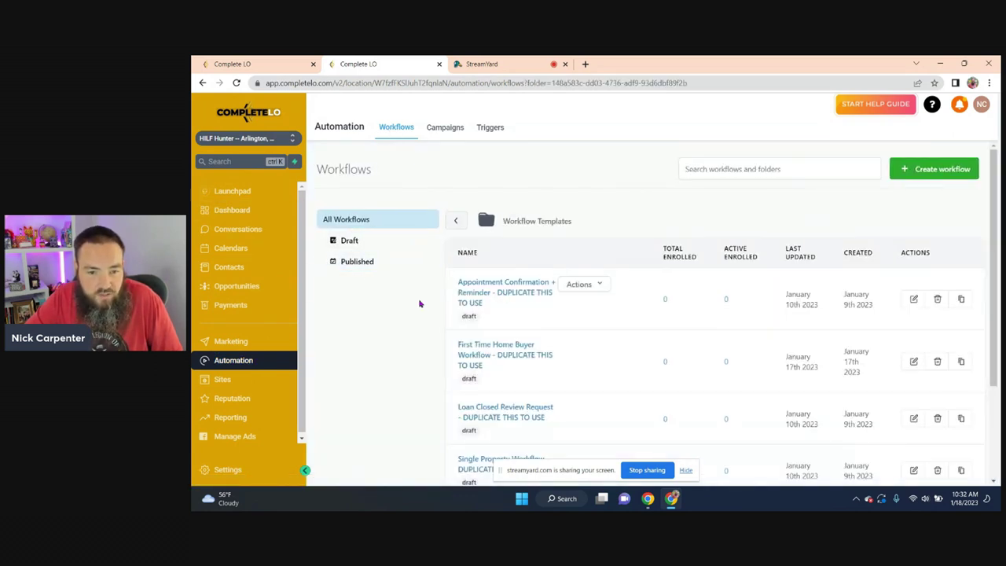
scroll(419, 307, "down", 3)
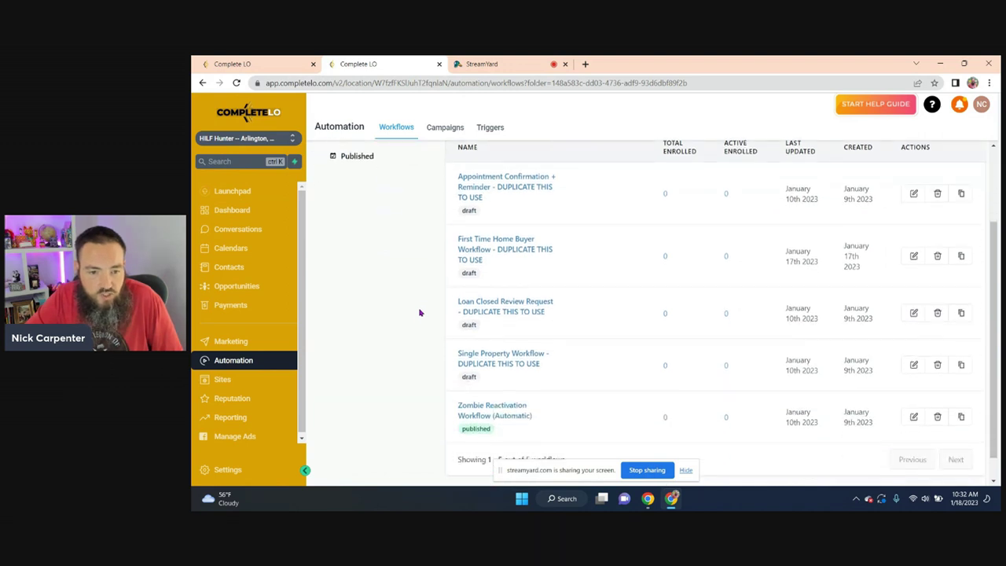
scroll(420, 313, "down", 1)
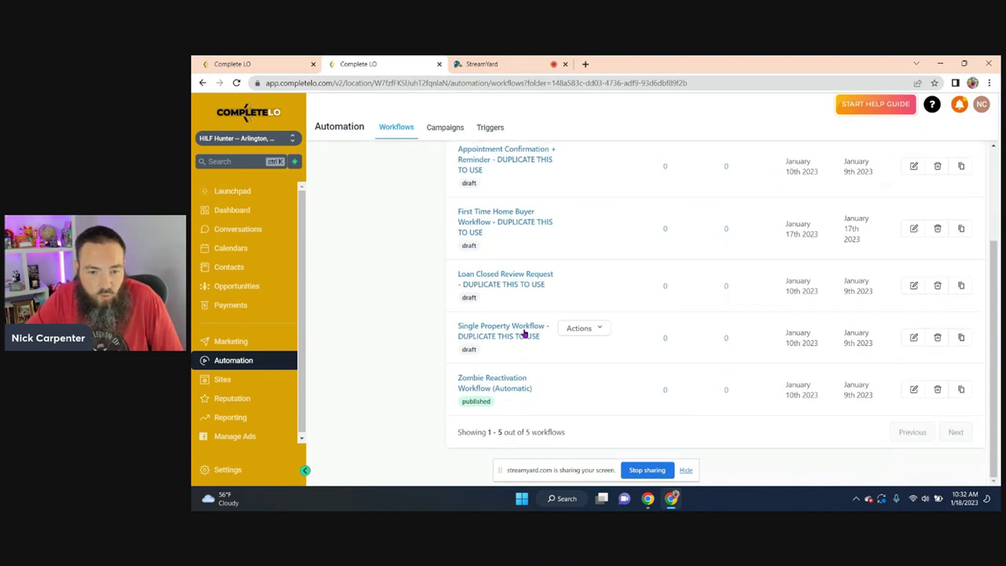
left_click(961, 338)
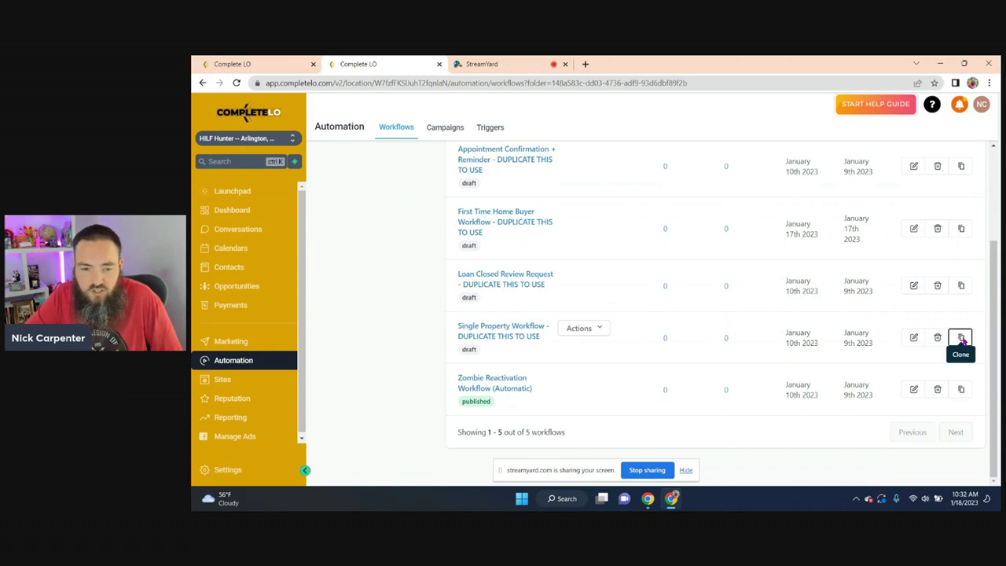
left_click_drag(732, 334, 536, 344)
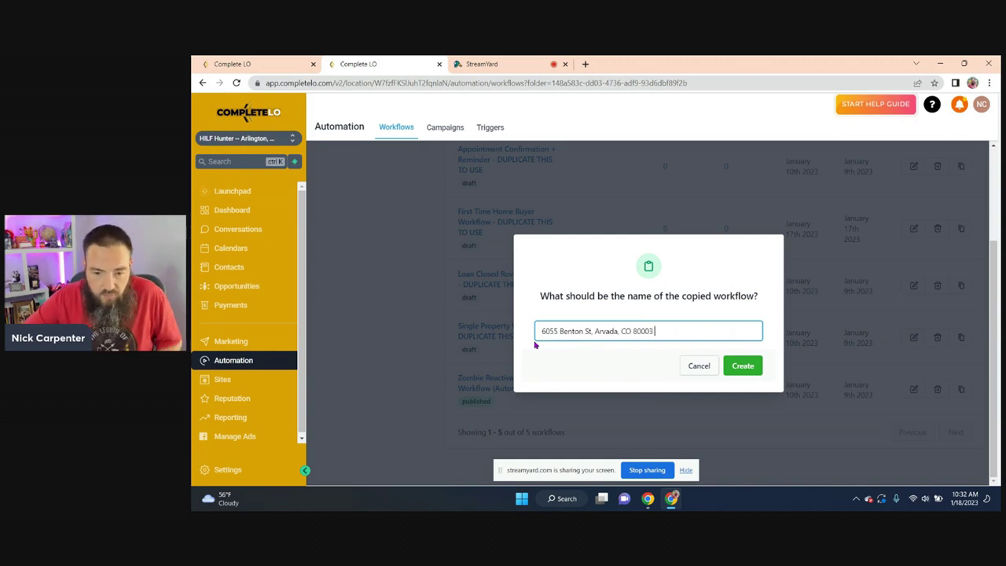
left_click(741, 365)
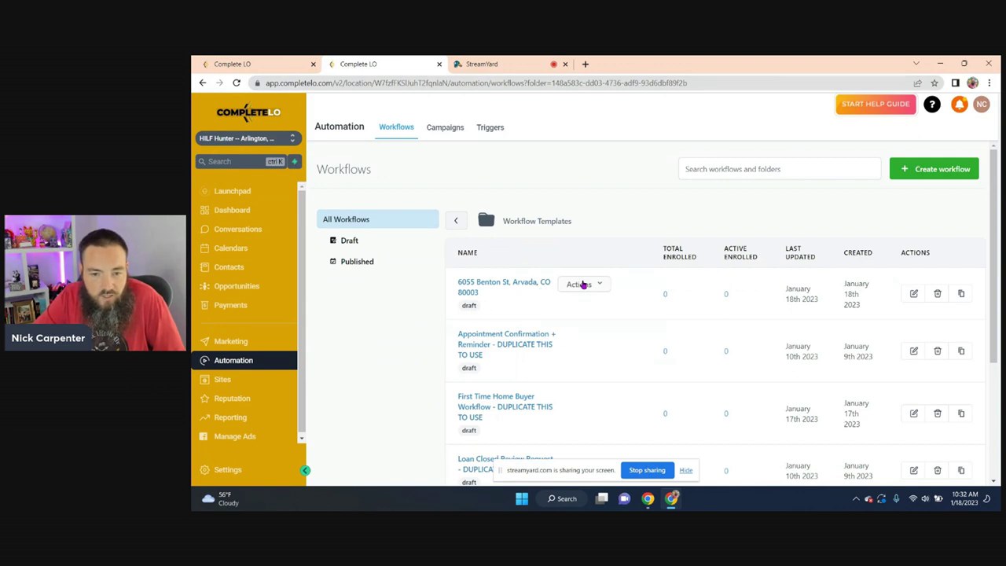
left_click(604, 285)
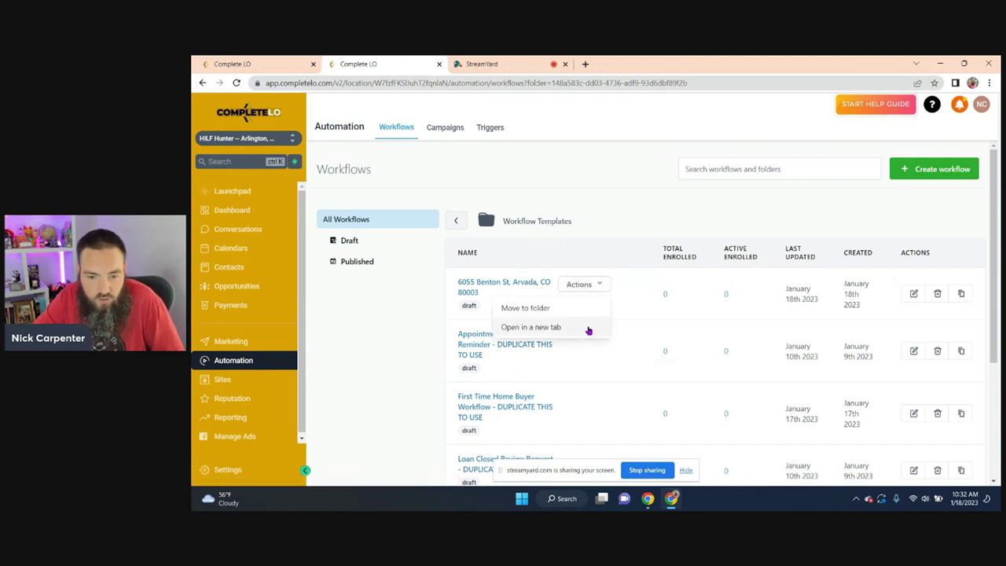
left_click(529, 309)
left_click(563, 329)
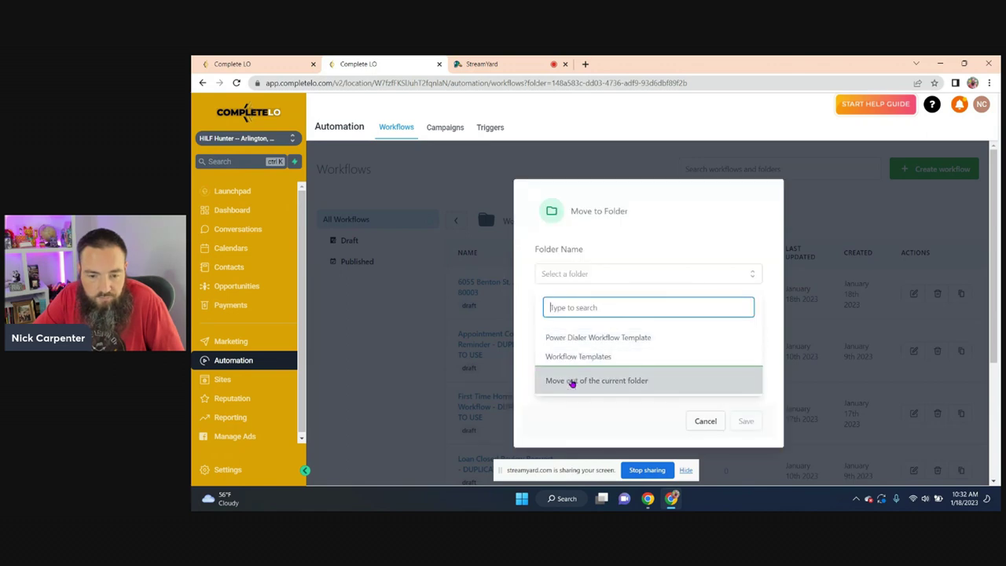
left_click(573, 382)
left_click(745, 422)
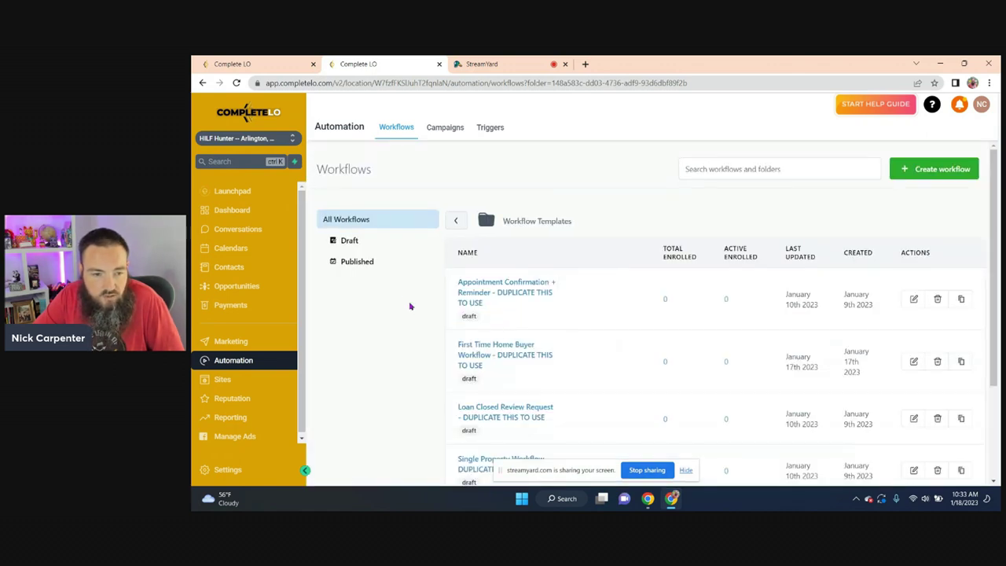
left_click(460, 221)
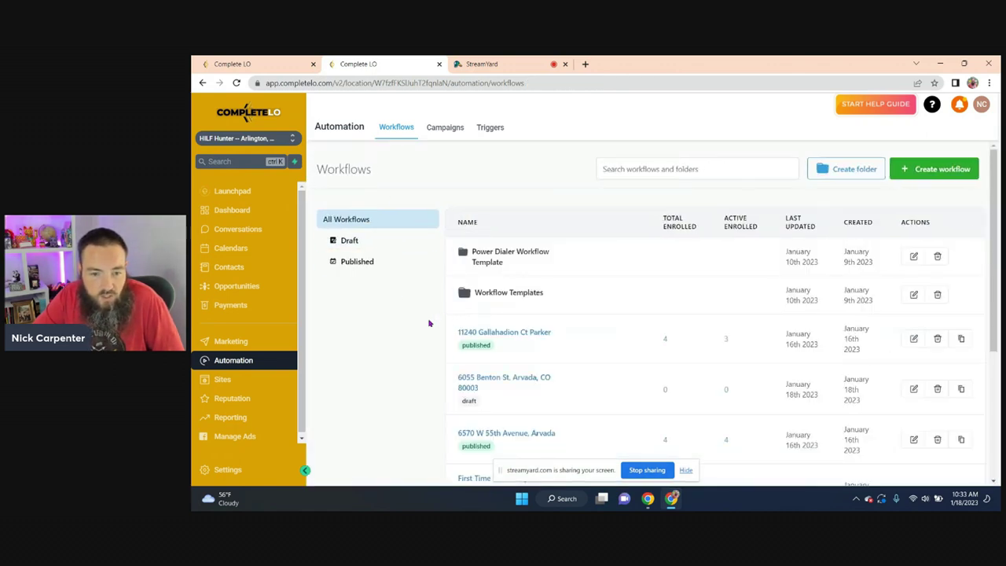
scroll(432, 320, "down", 3)
scroll(442, 317, "up", 1)
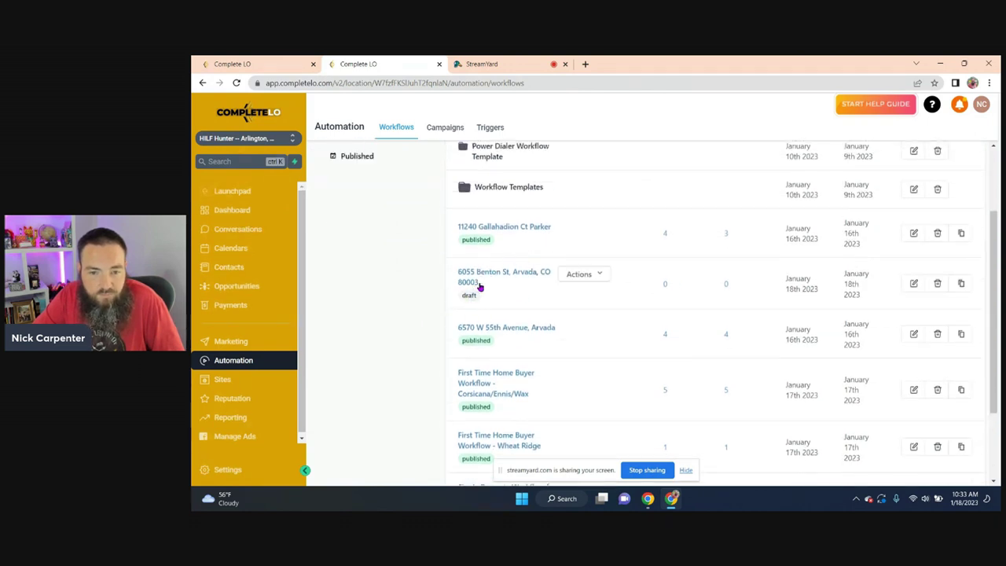
- In the cloned property workflow, add an In Form filter to the Facebook lead form trigger
left_click(530, 275)
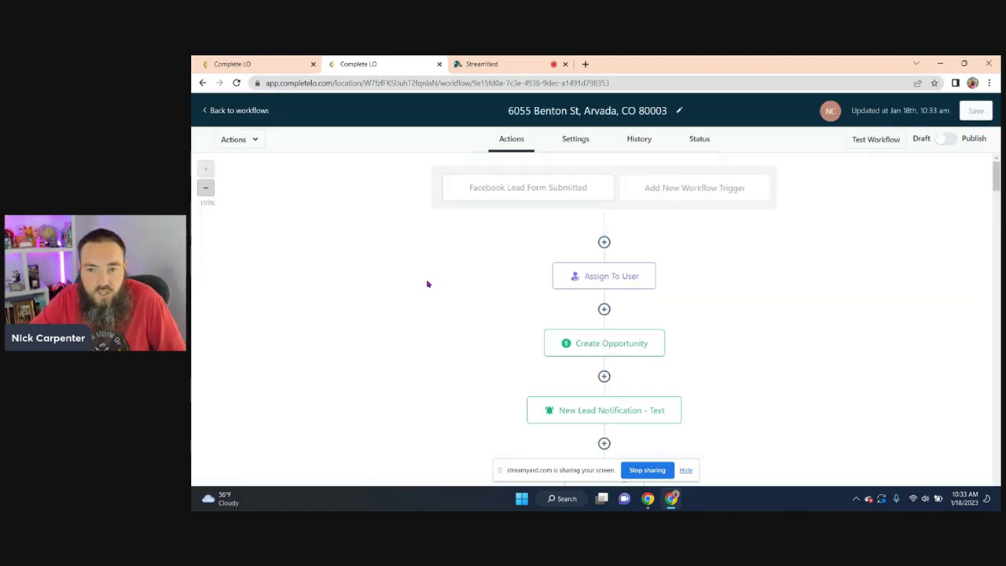
left_click(534, 188)
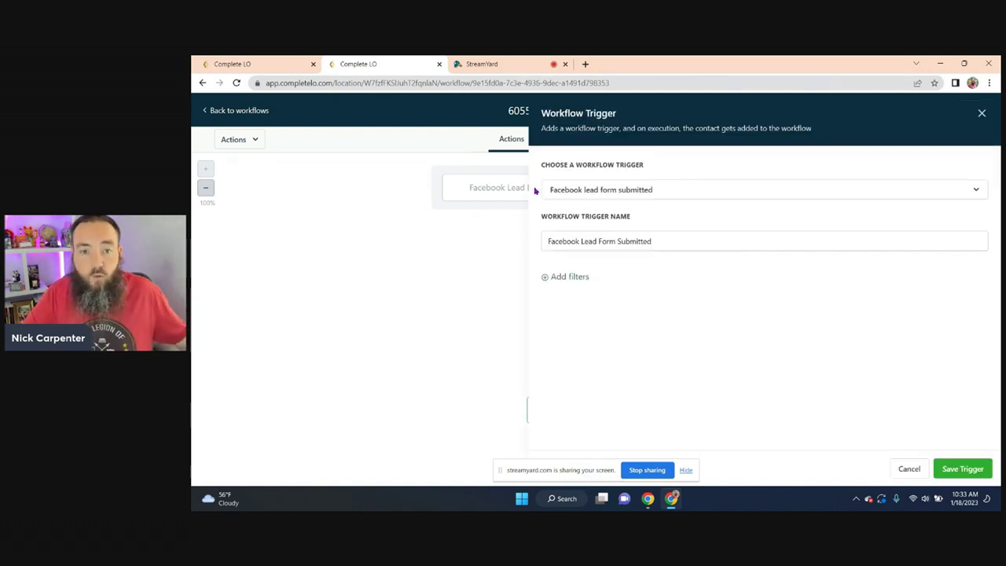
left_click(579, 278)
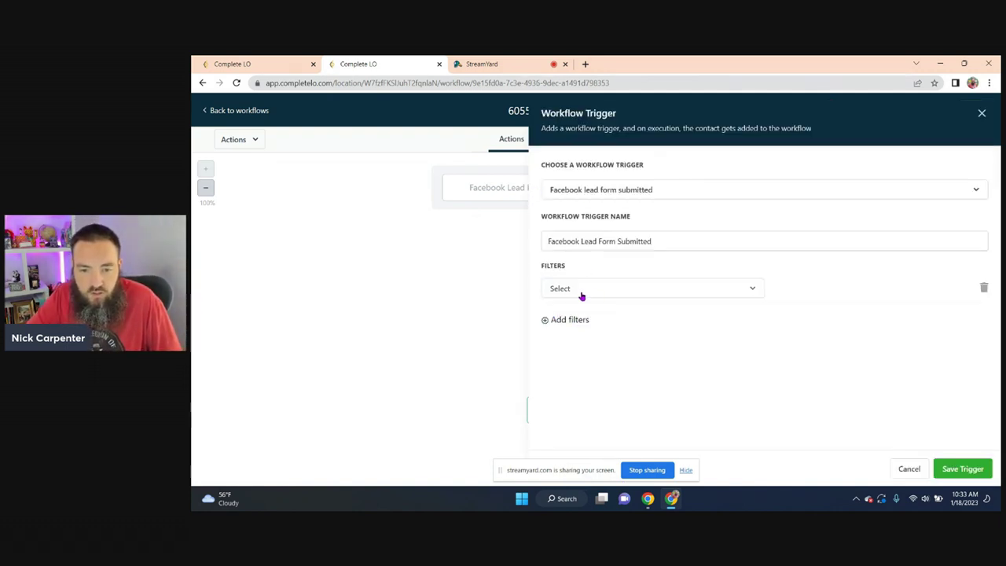
left_click(582, 295)
left_click(561, 360)
left_click(778, 289)
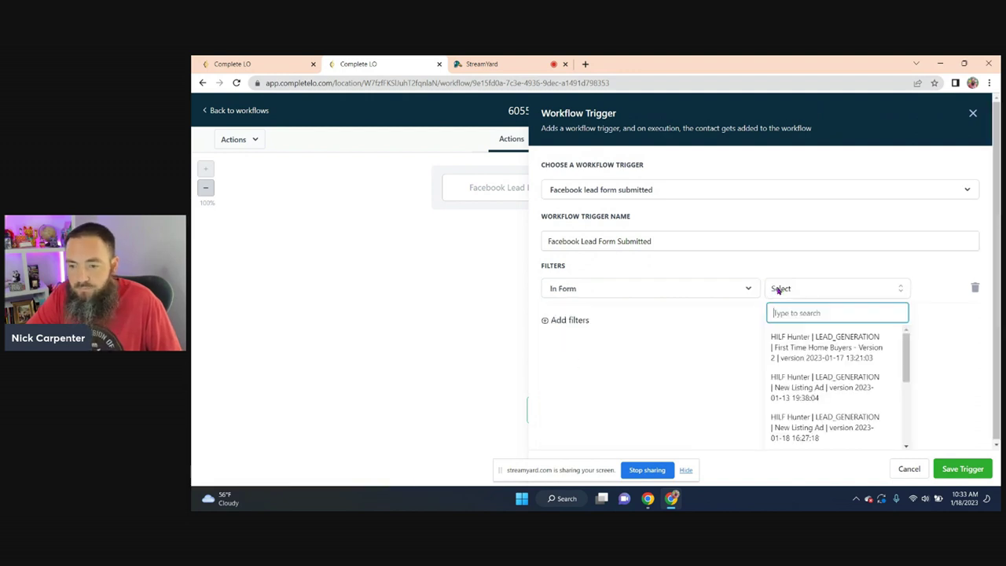
left_click(830, 354)
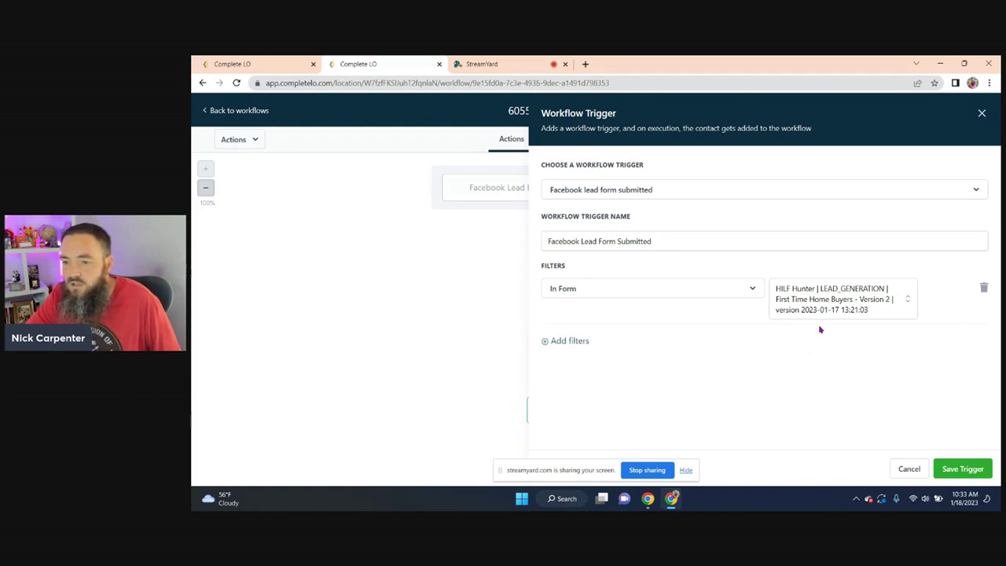
left_click(847, 302)
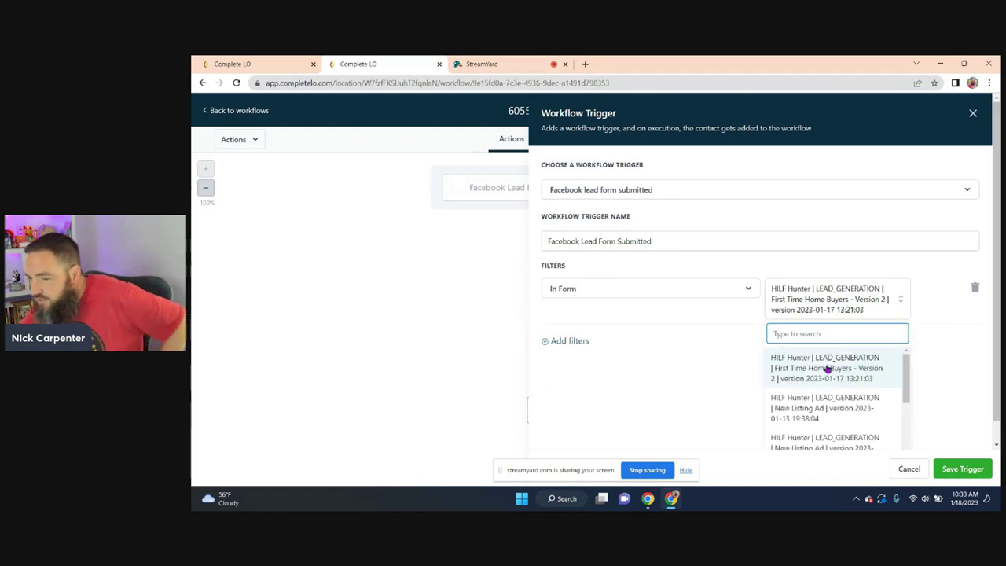
scroll(842, 385, "down", 1)
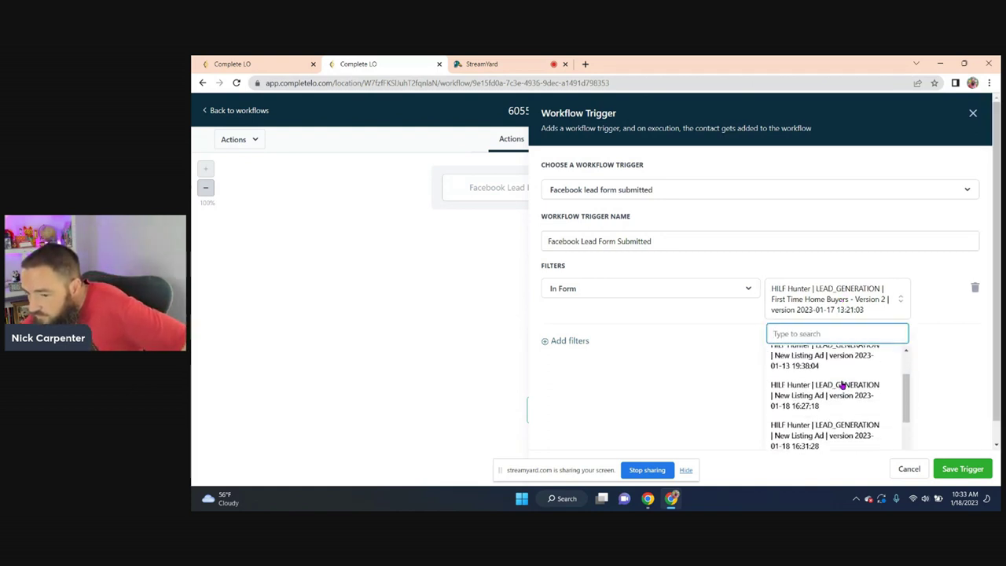
scroll(832, 404, "down", 1)
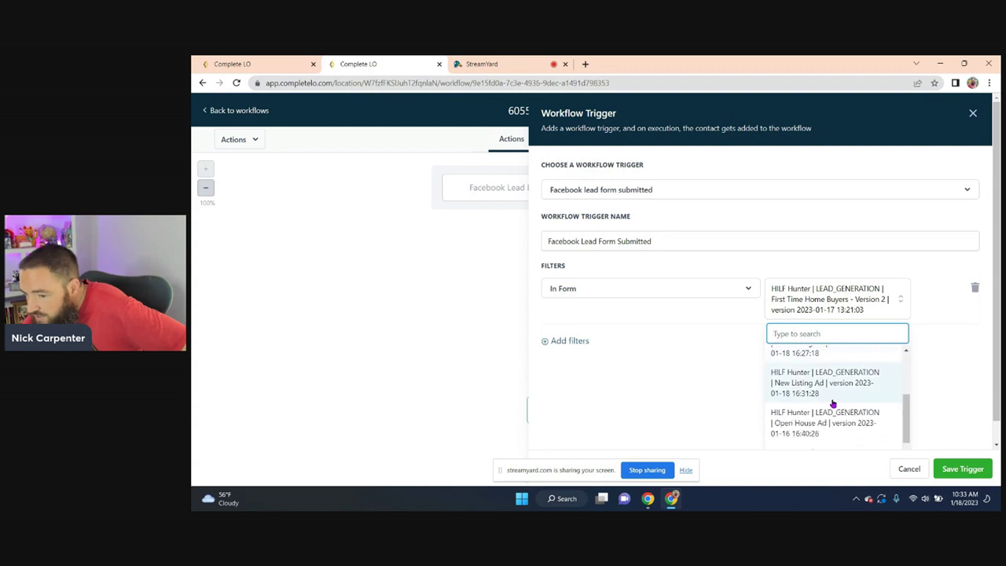
scroll(818, 400, "down", 1)
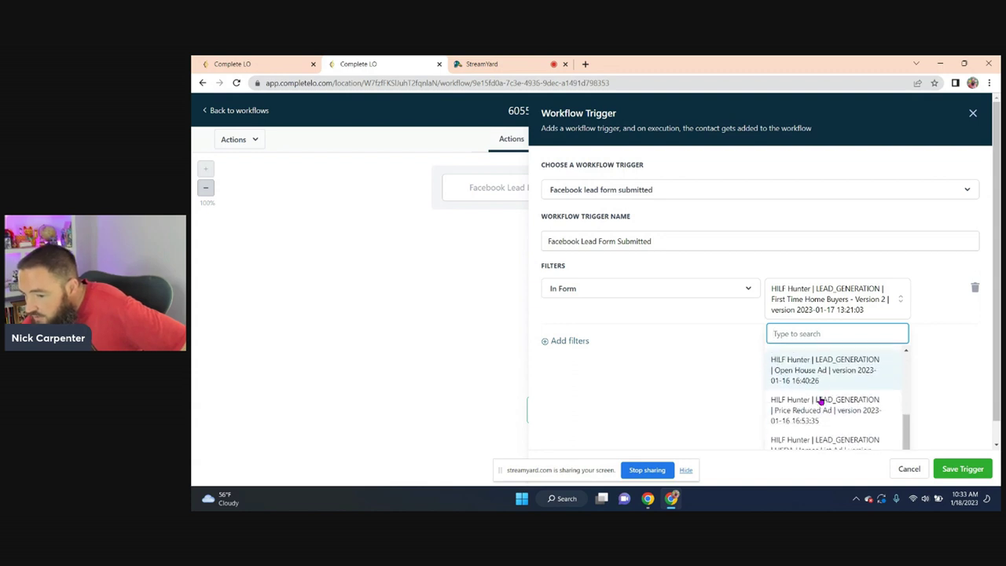
scroll(849, 425, "down", 1)
scroll(846, 408, "up", 3)
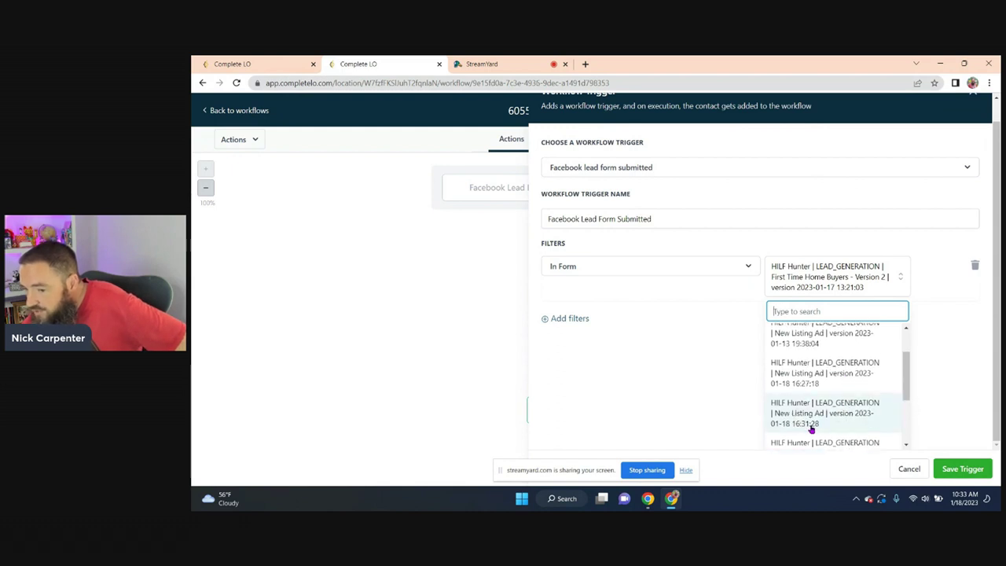
left_click(812, 429)
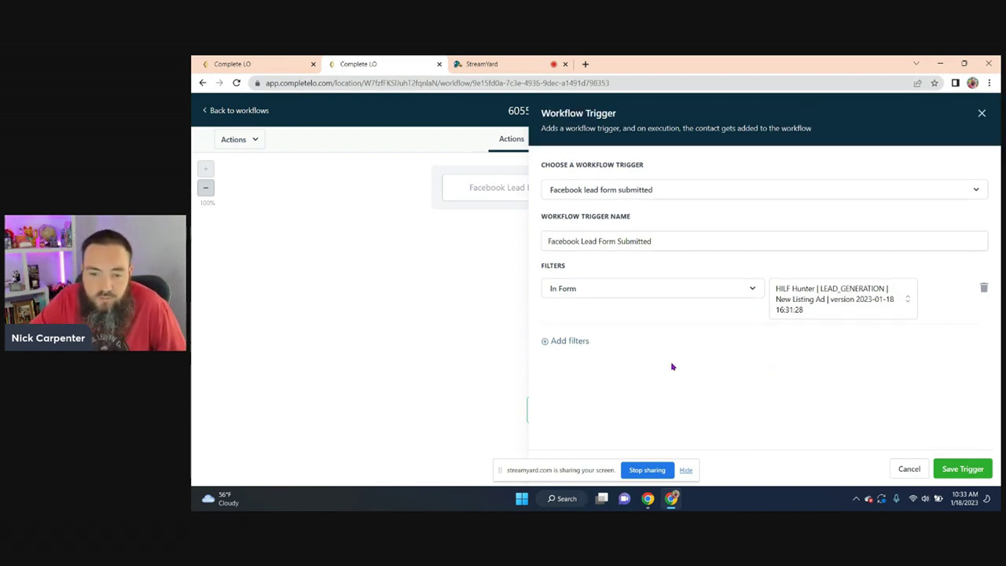
left_click(967, 470)
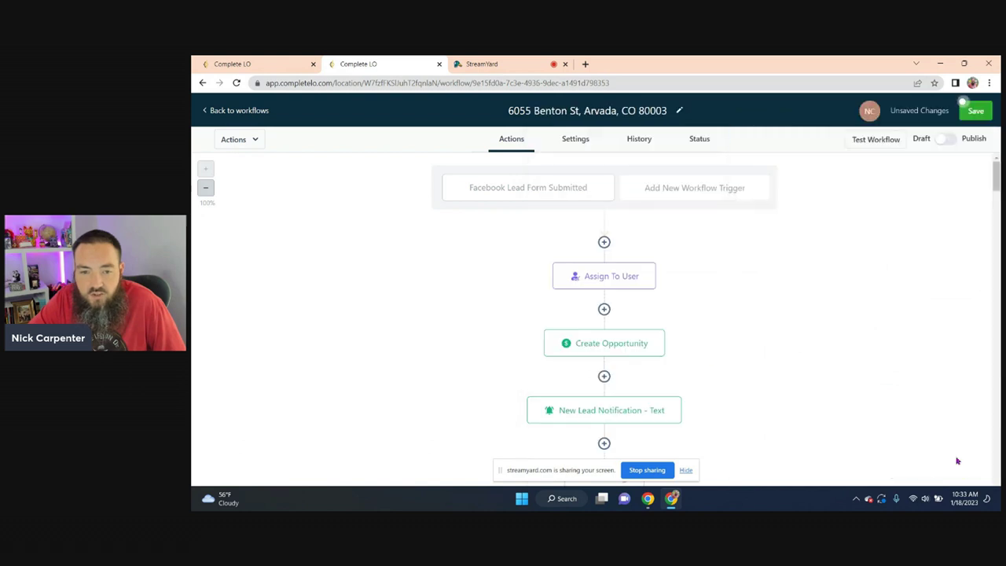
- Assign incoming leads to the chosen user, then switch the workflow to Publish and save
left_click(581, 282)
left_click(824, 249)
left_click(795, 270)
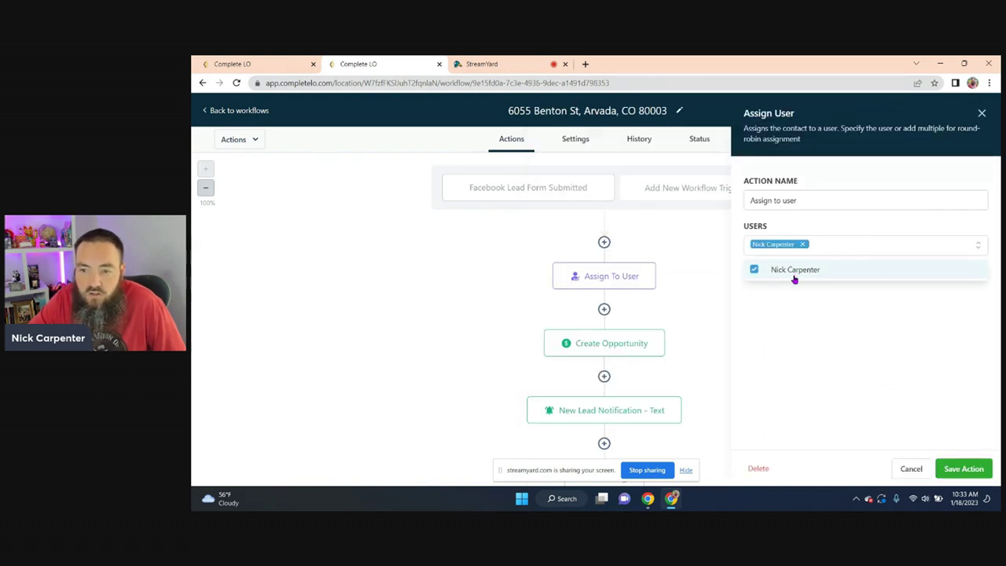
left_click(952, 468)
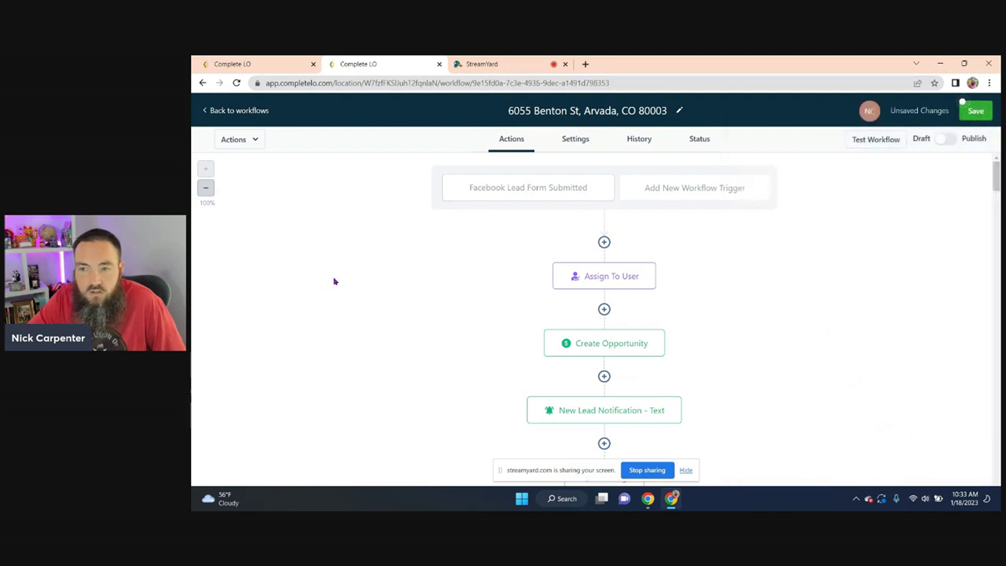
left_click(946, 139)
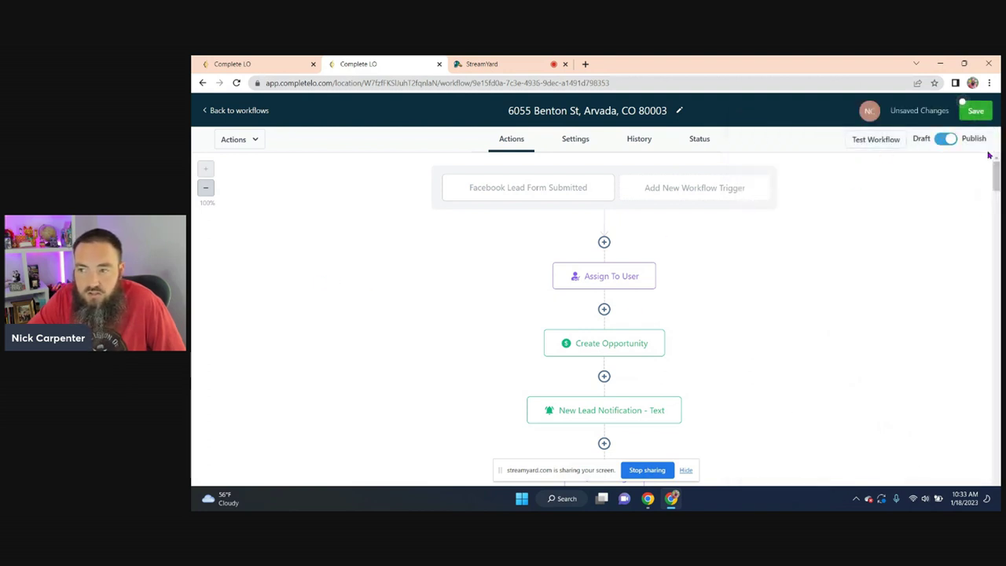
left_click(976, 110)
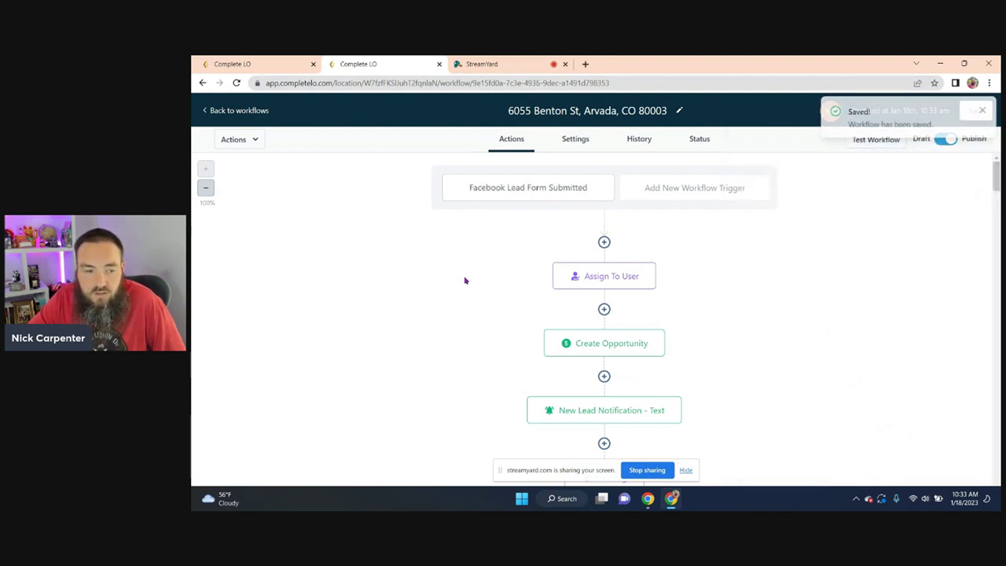
- Confirm the Add Tag step with the tags facebook lead and single property
scroll(464, 281, "down", 1)
scroll(464, 281, "down", 3)
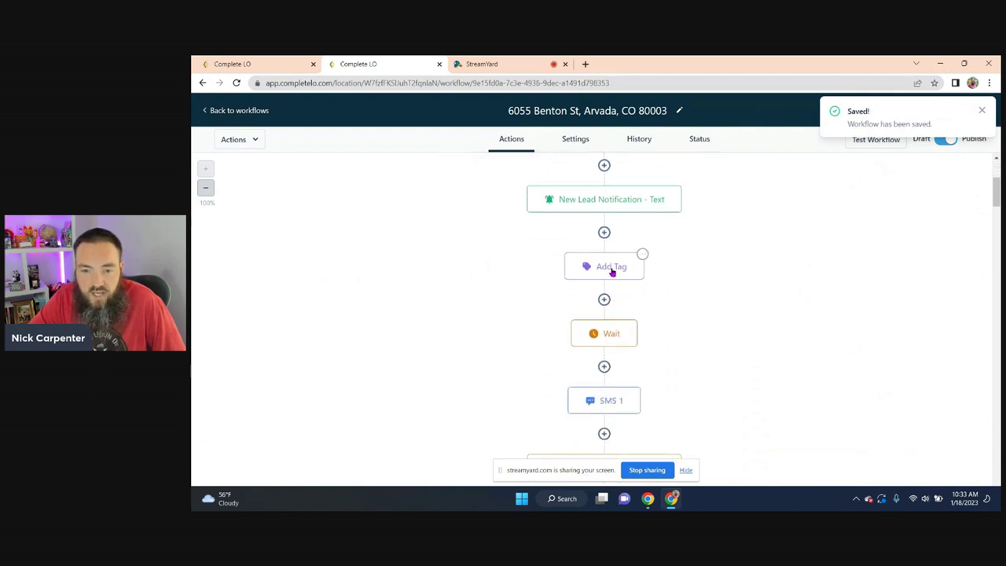
left_click(613, 270)
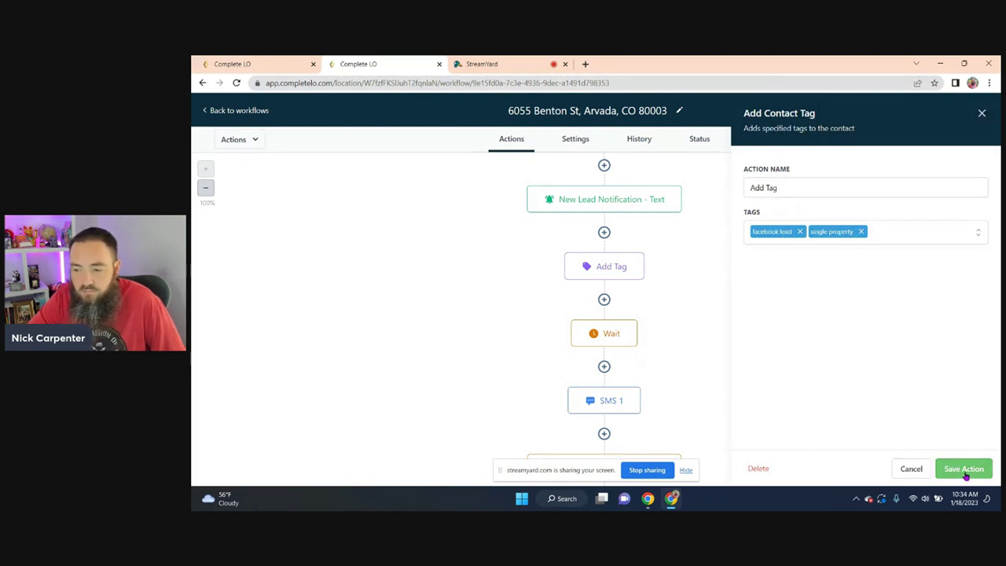
left_click(964, 472)
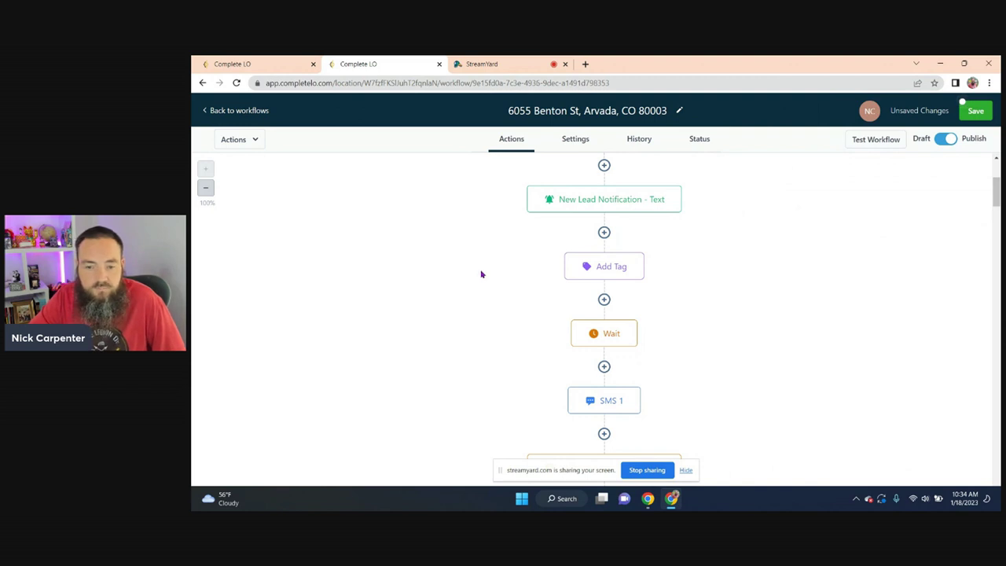
scroll(482, 274, "down", 2)
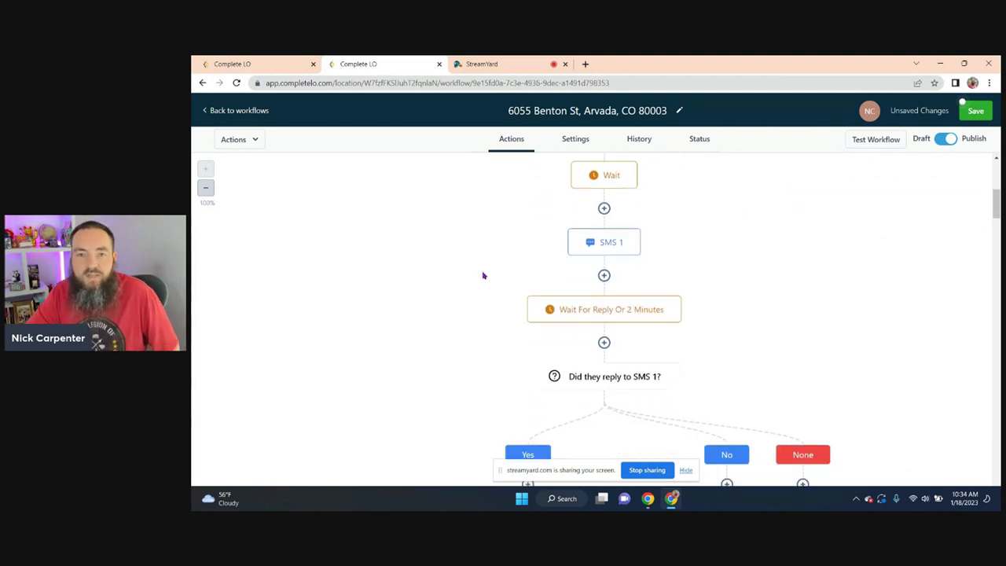
scroll(470, 271, "down", 1)
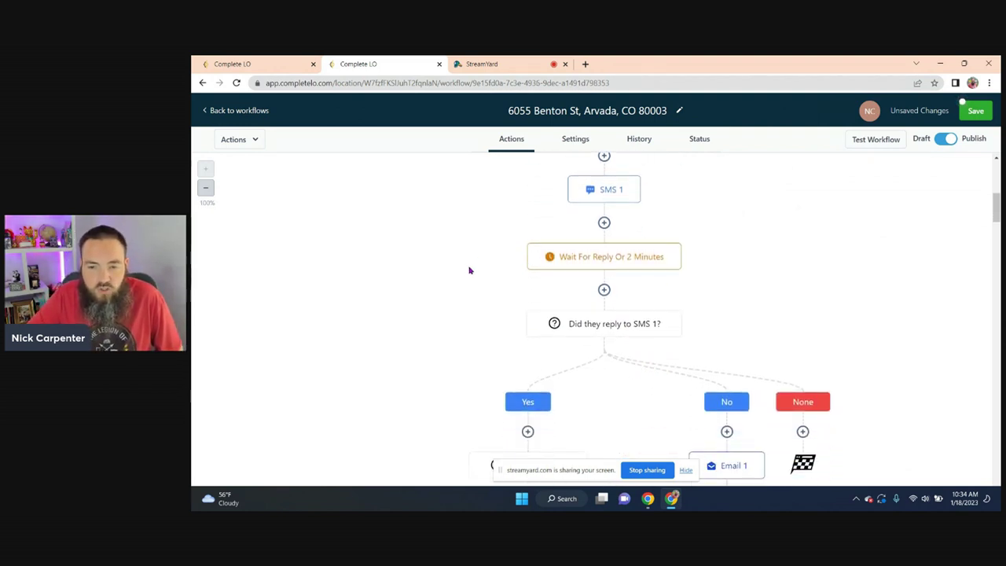
scroll(519, 267, "up", 2)
scroll(625, 236, "up", 1)
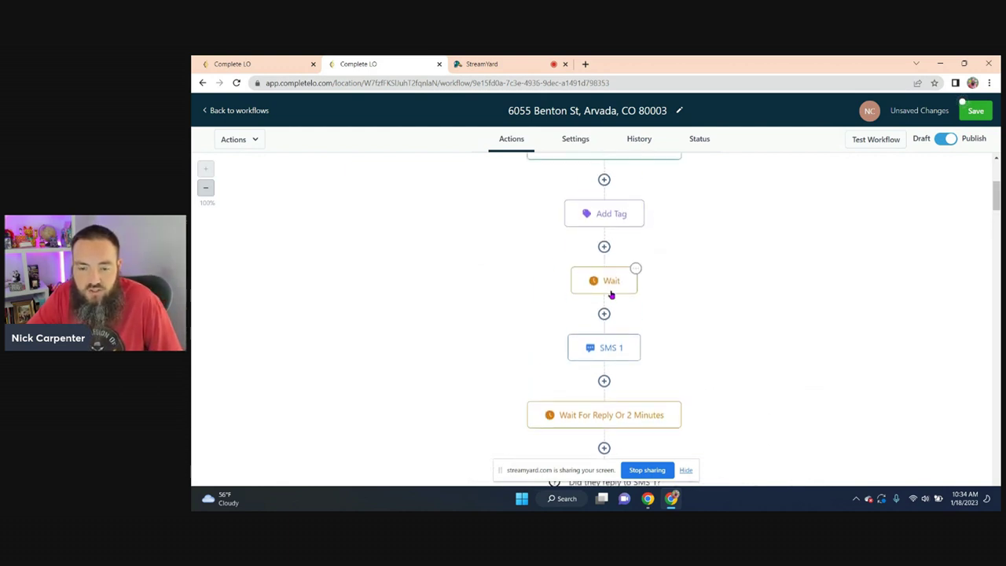
scroll(605, 299, "down", 3)
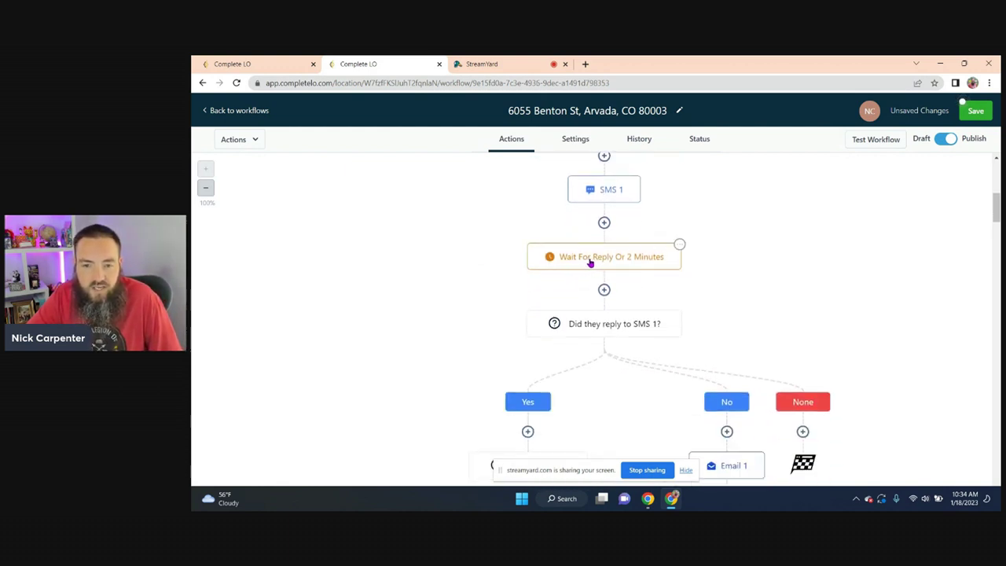
scroll(433, 265, "down", 3)
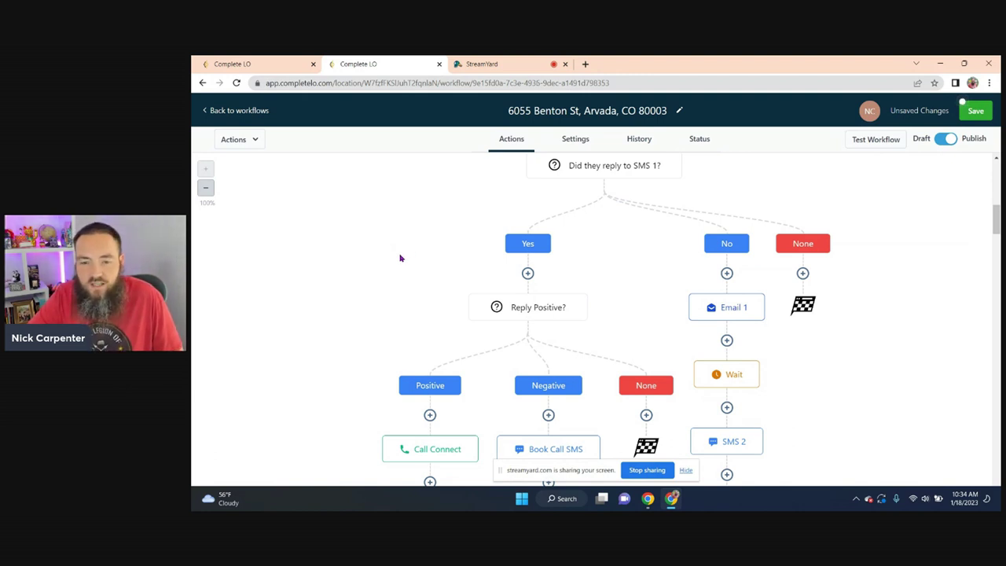
scroll(400, 258, "up", 1)
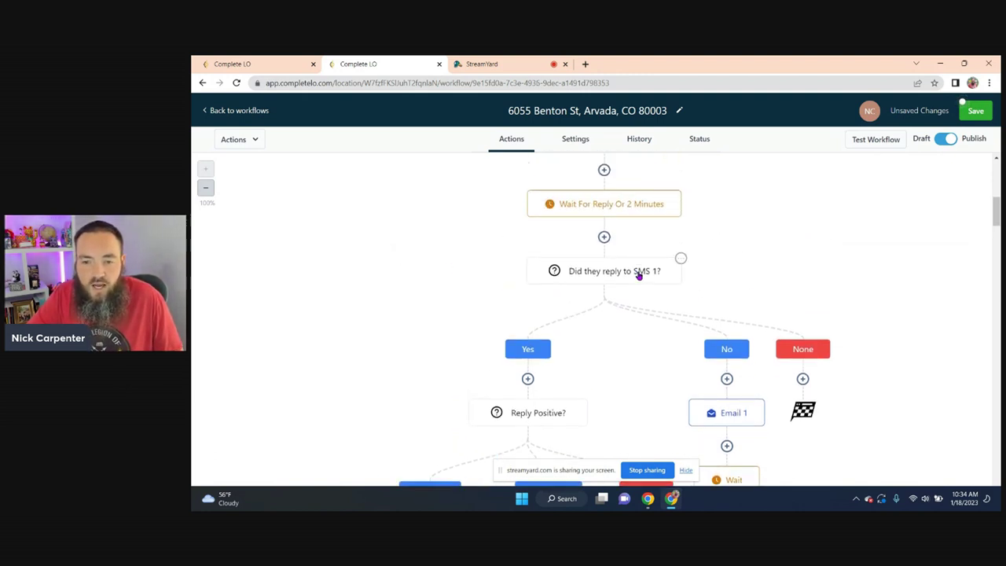
scroll(635, 270, "up", 1)
scroll(471, 330, "down", 2)
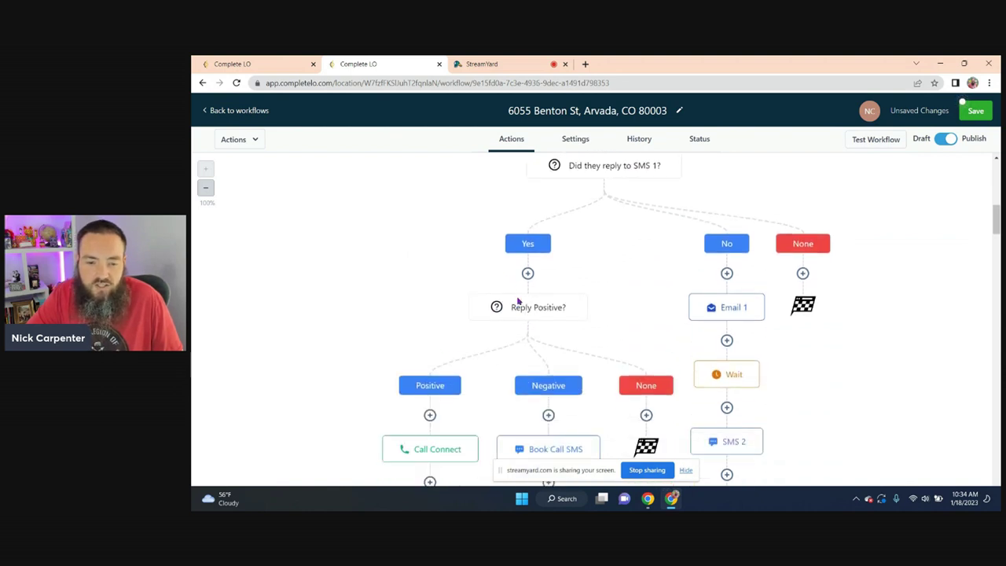
scroll(584, 306, "down", 1)
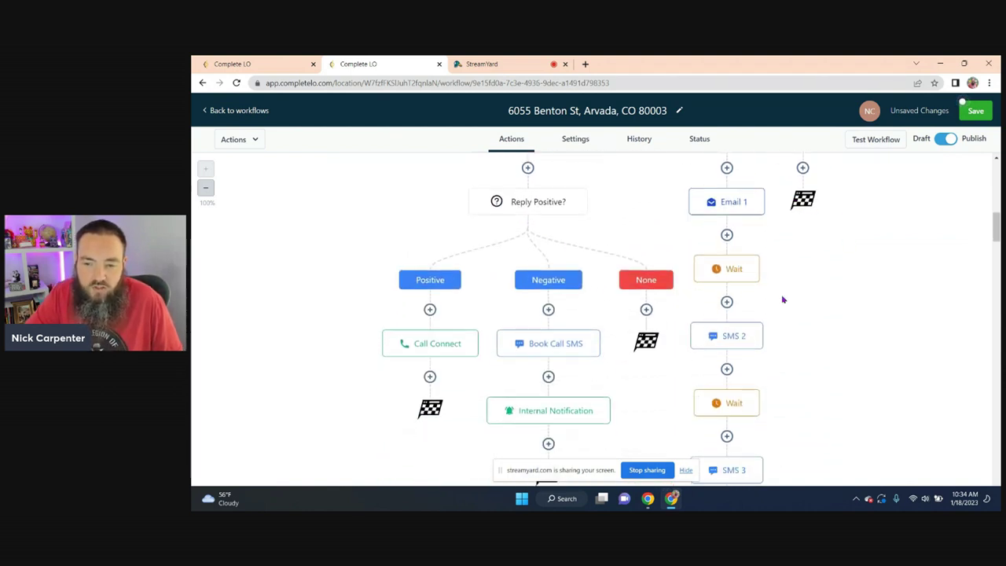
scroll(606, 337, "up", 2)
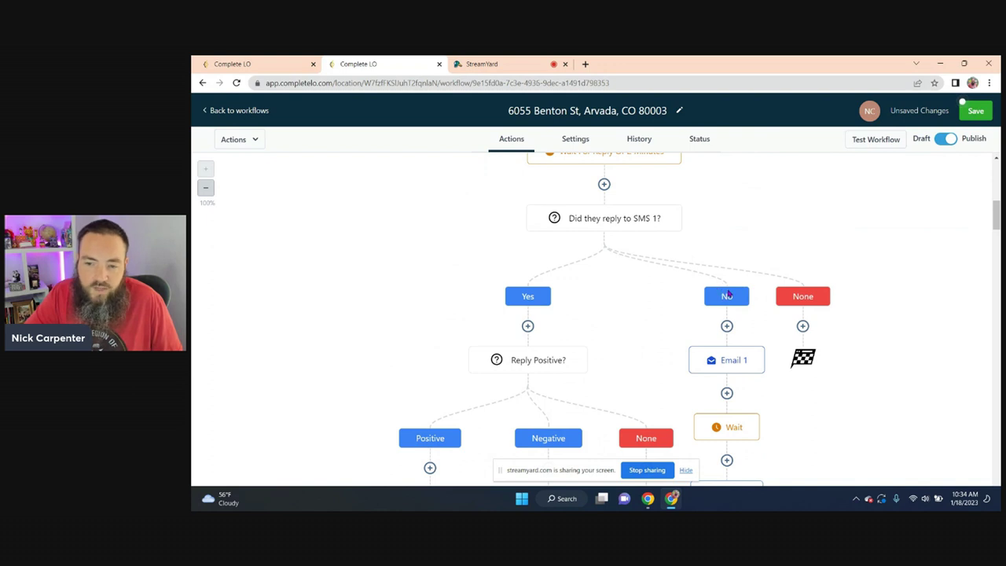
scroll(728, 294, "down", 8)
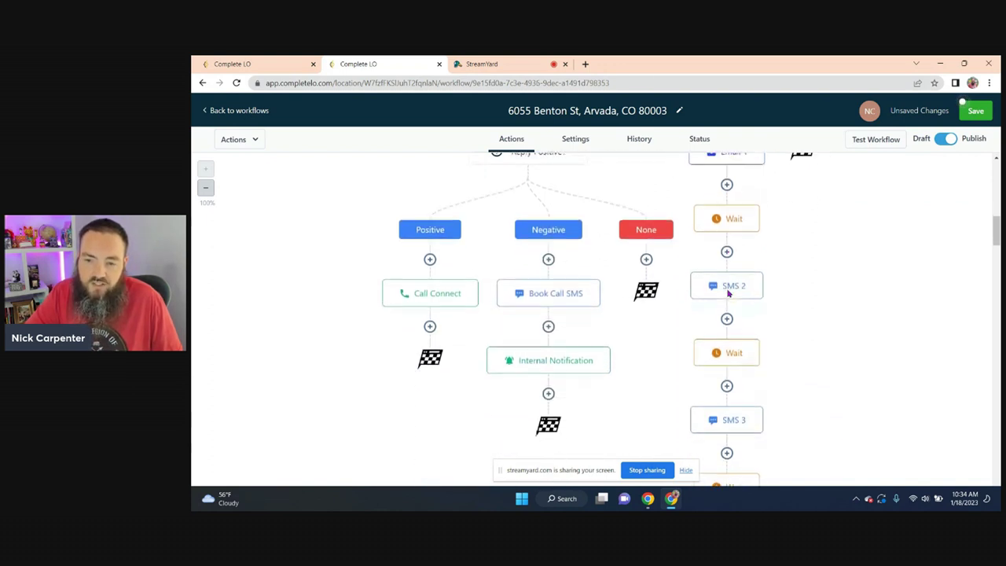
scroll(727, 294, "down", 10)
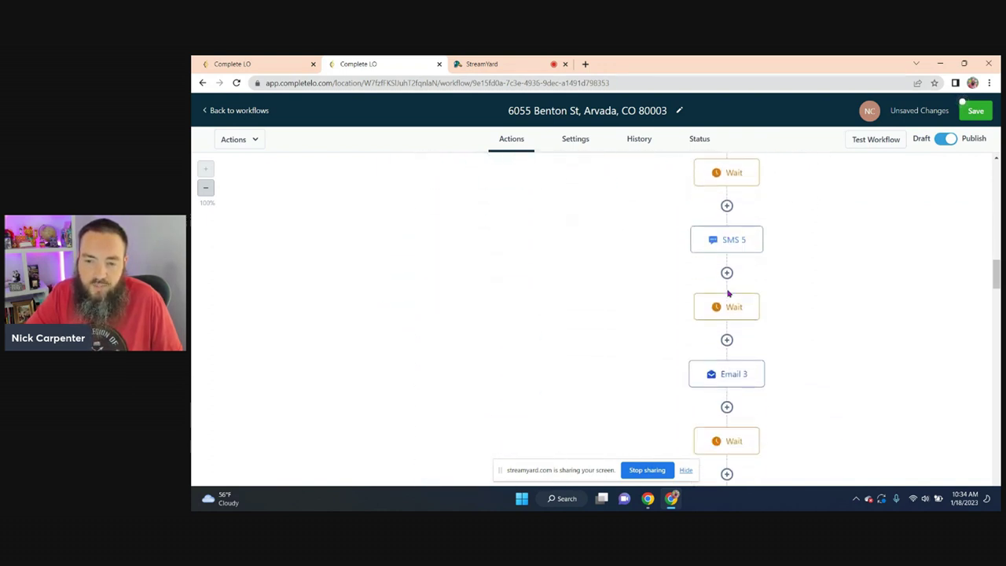
scroll(728, 293, "down", 10)
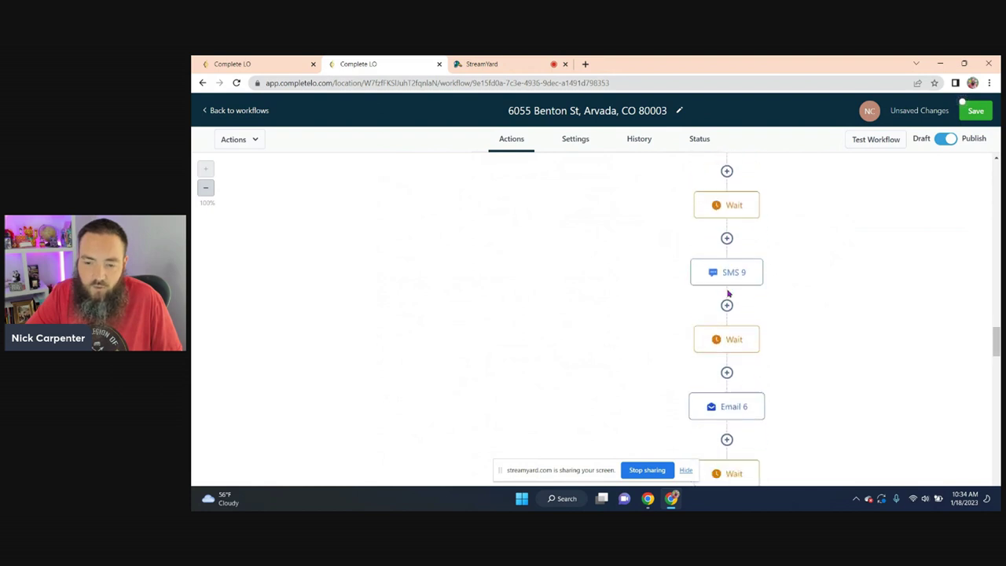
scroll(728, 293, "down", 10)
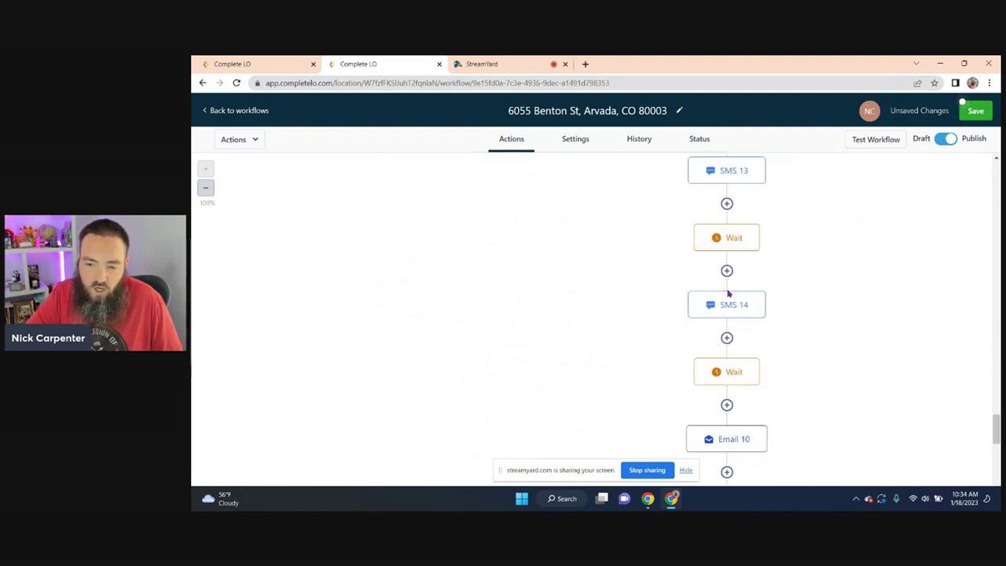
scroll(728, 294, "down", 5)
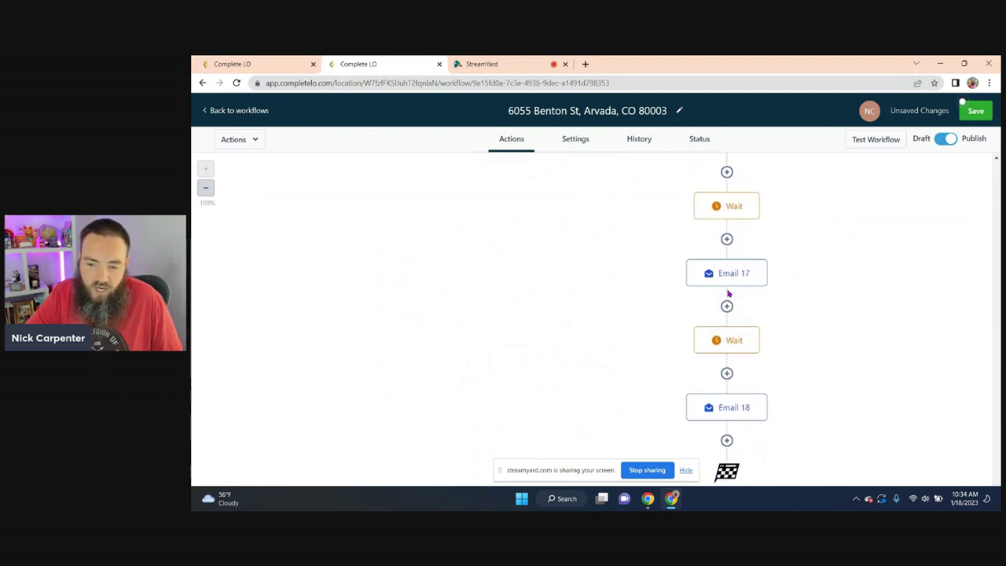
left_click(996, 173)
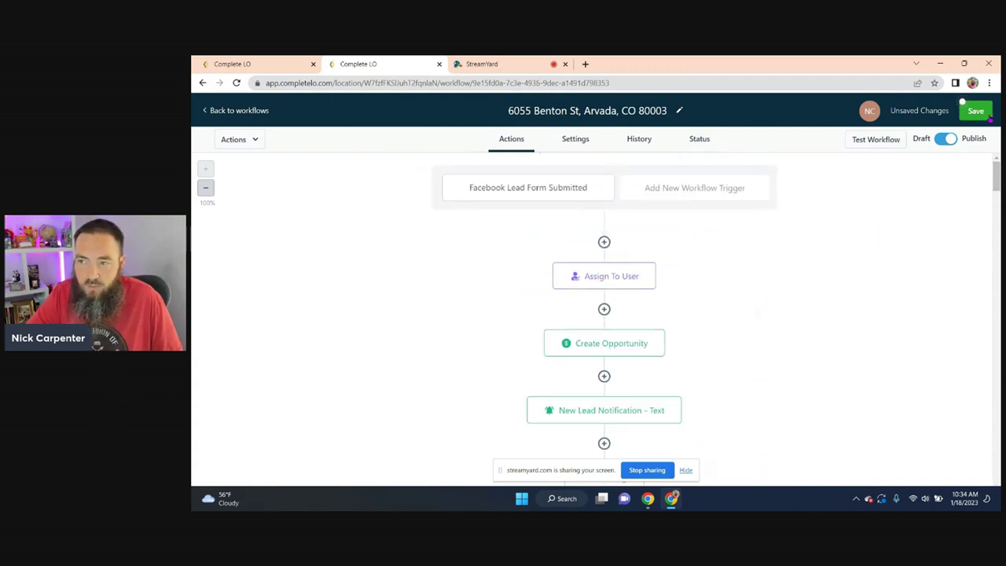
left_click(979, 109)
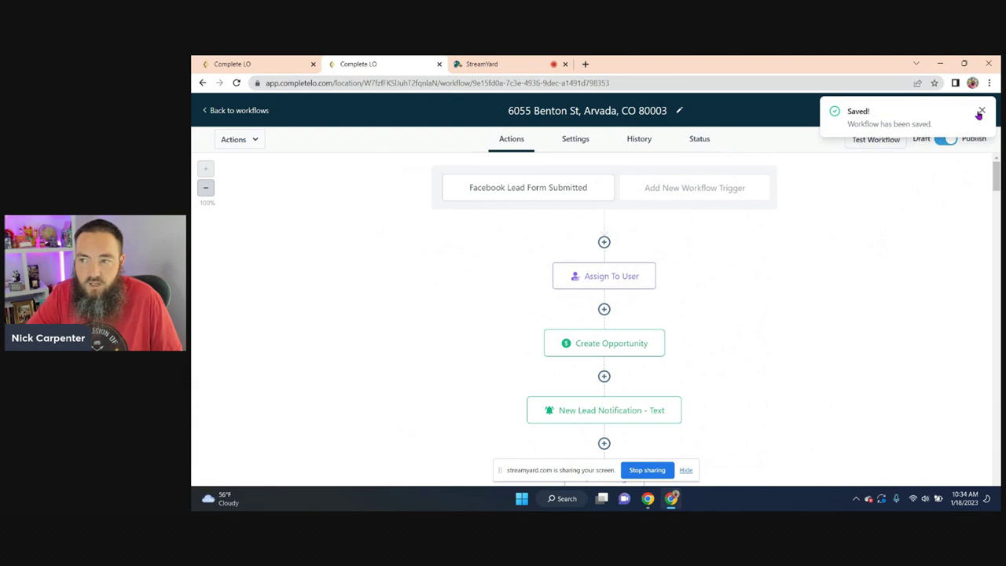